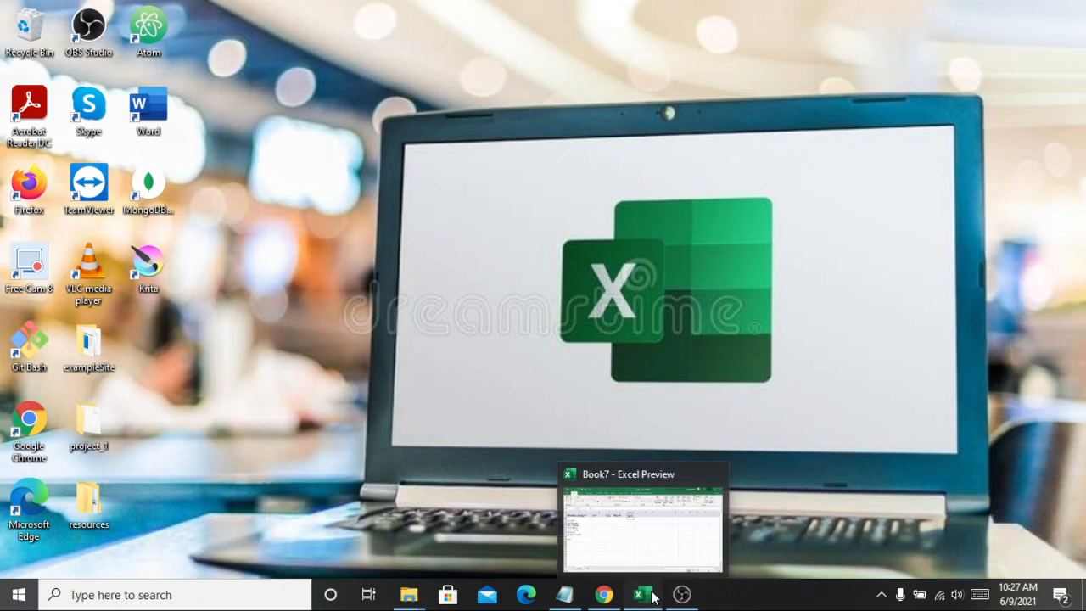
Step: Bring up the Book7 workbook and examine the expense labels in column A and the month headers in row 1
left_click(650, 596)
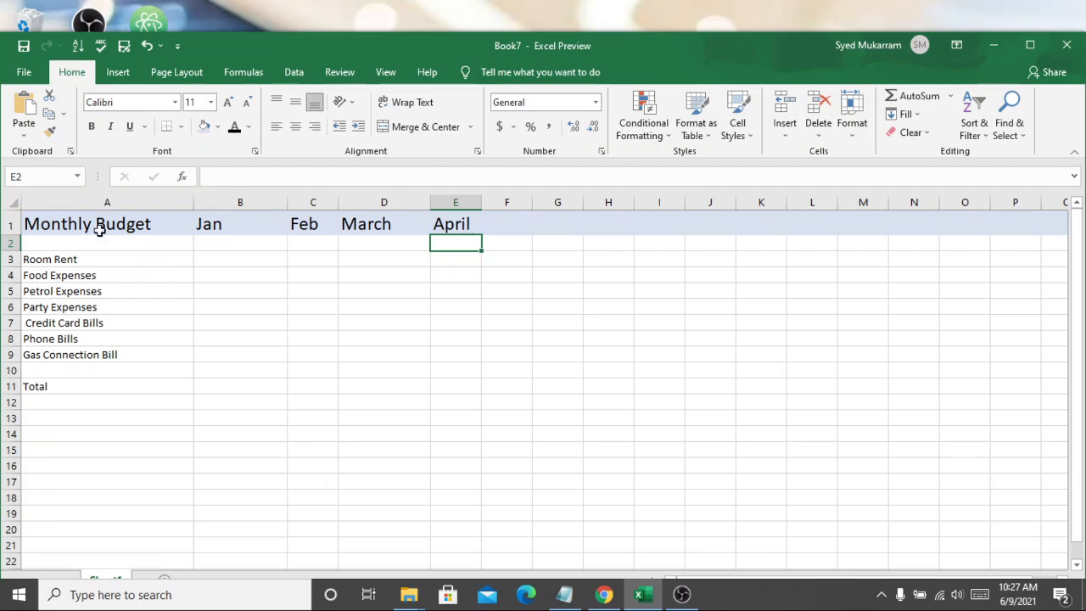
left_click(131, 225)
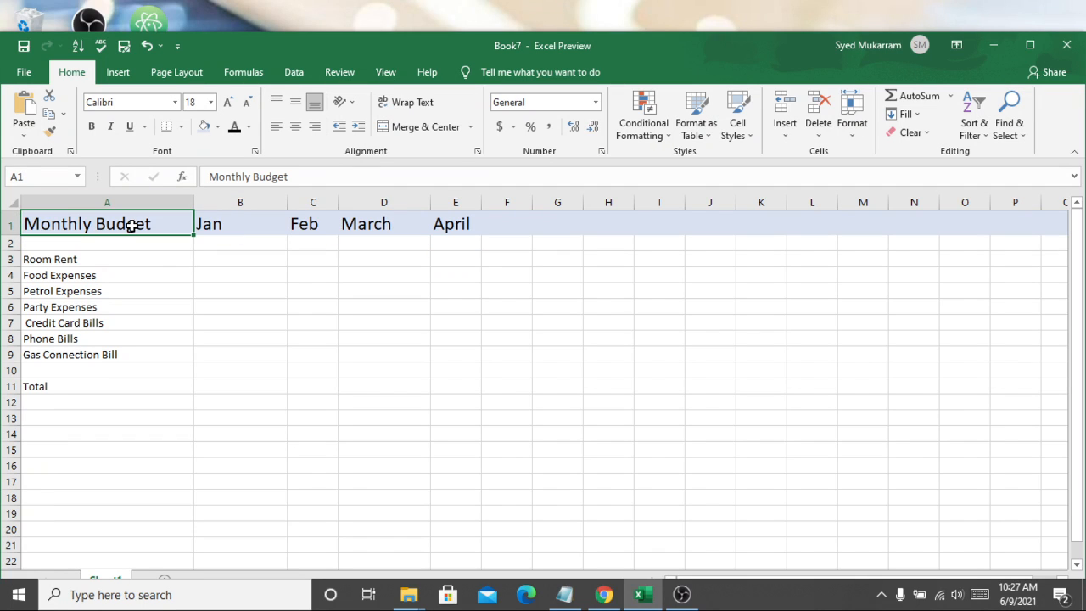
left_click(91, 261)
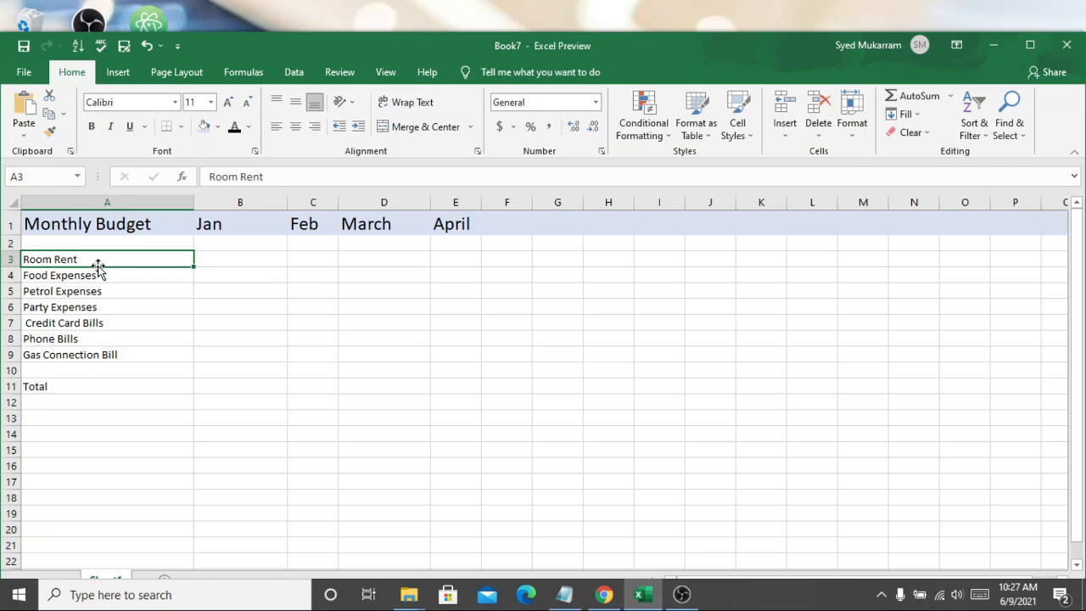
left_click(89, 278)
left_click(82, 291)
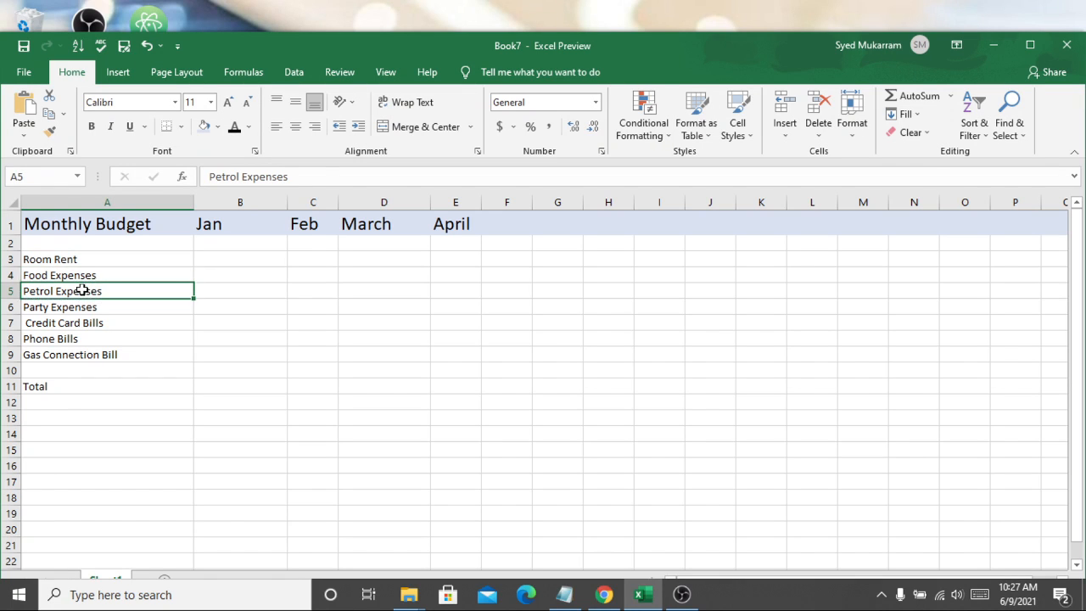
left_click(71, 311)
left_click(65, 322)
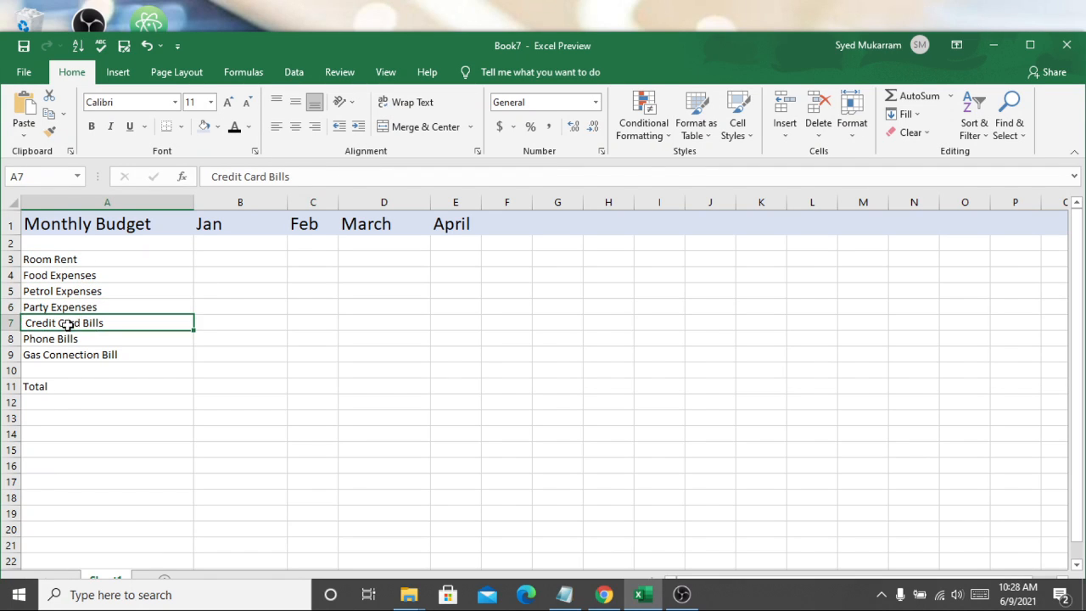
left_click(54, 342)
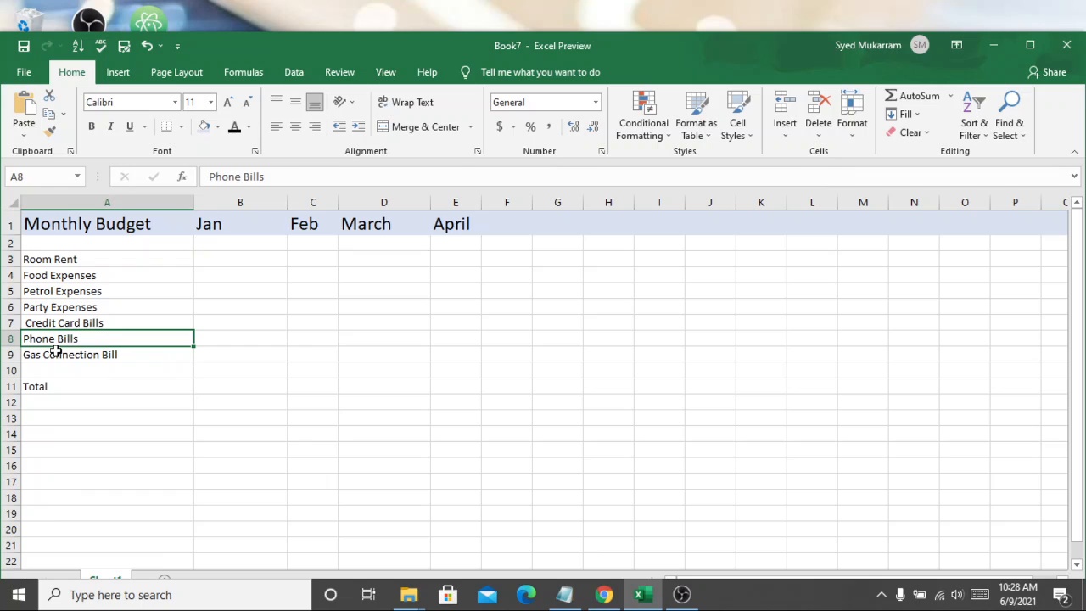
left_click(56, 357)
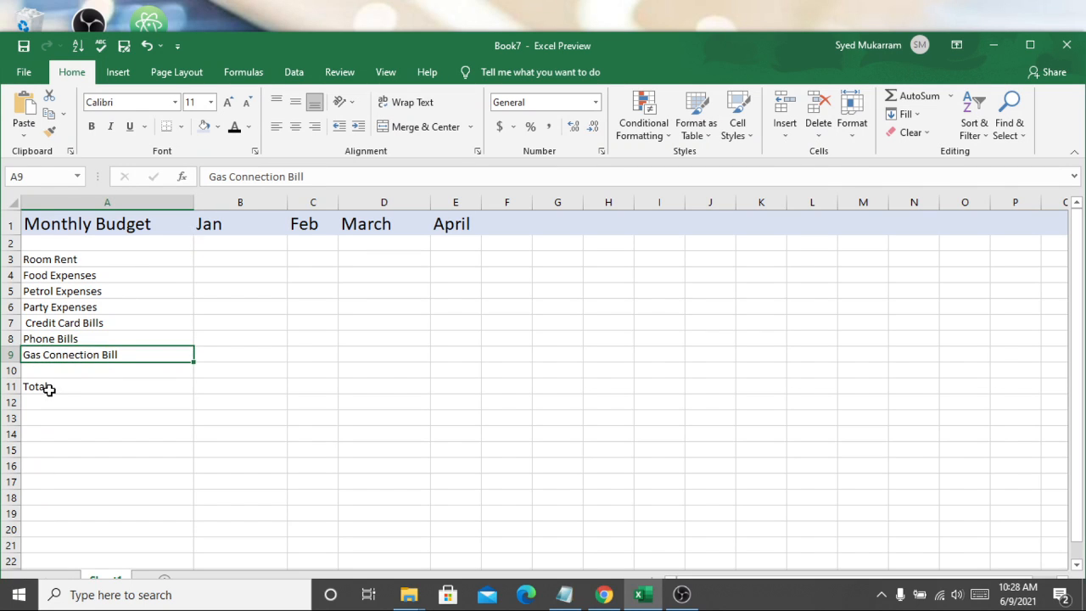
left_click(49, 388)
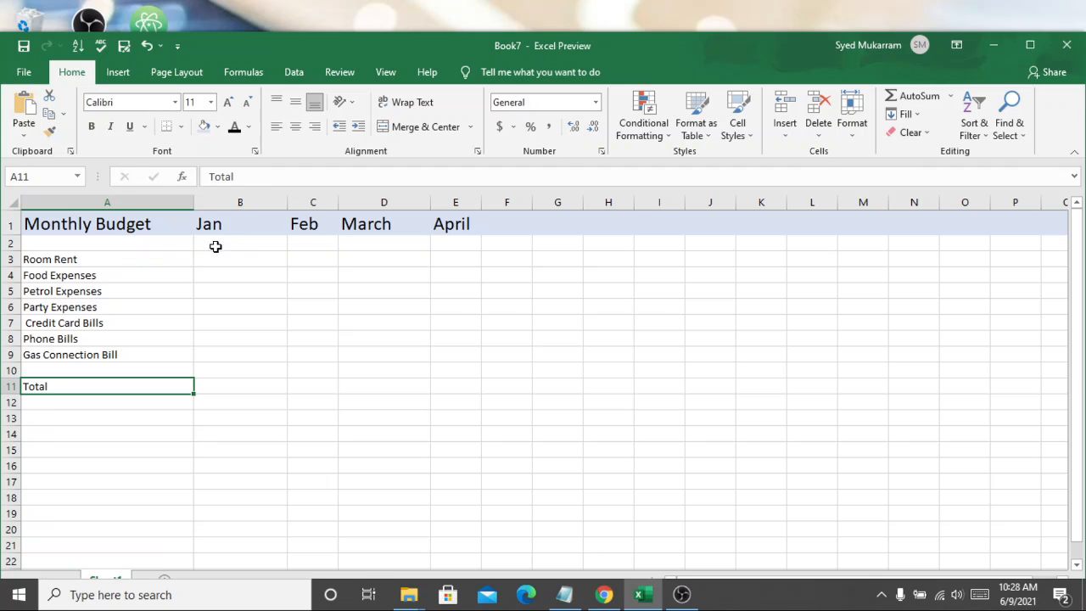
left_click(225, 228)
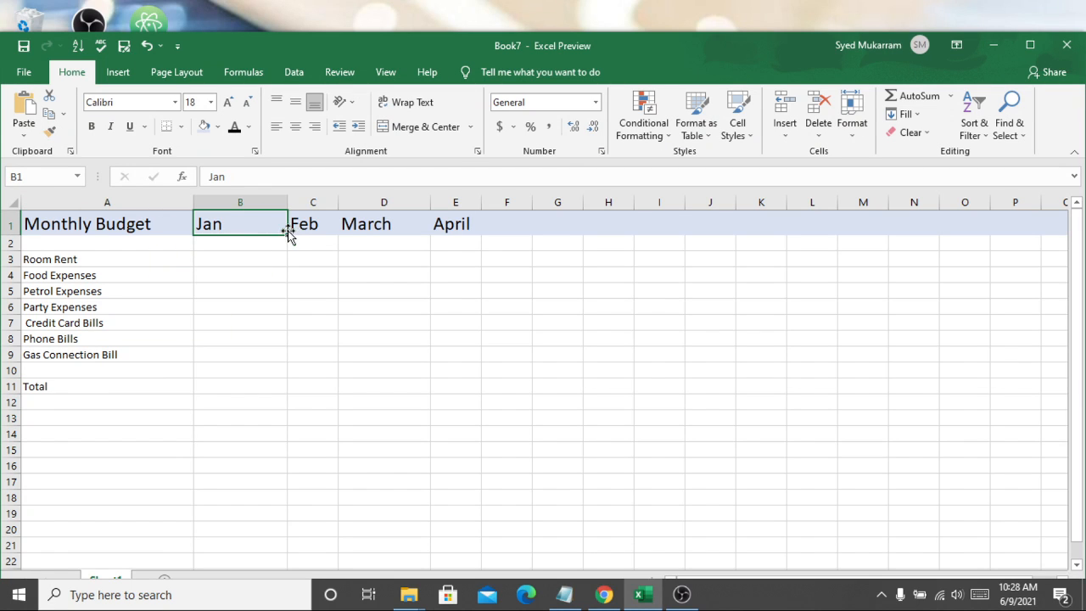
left_click(300, 227)
left_click(351, 236)
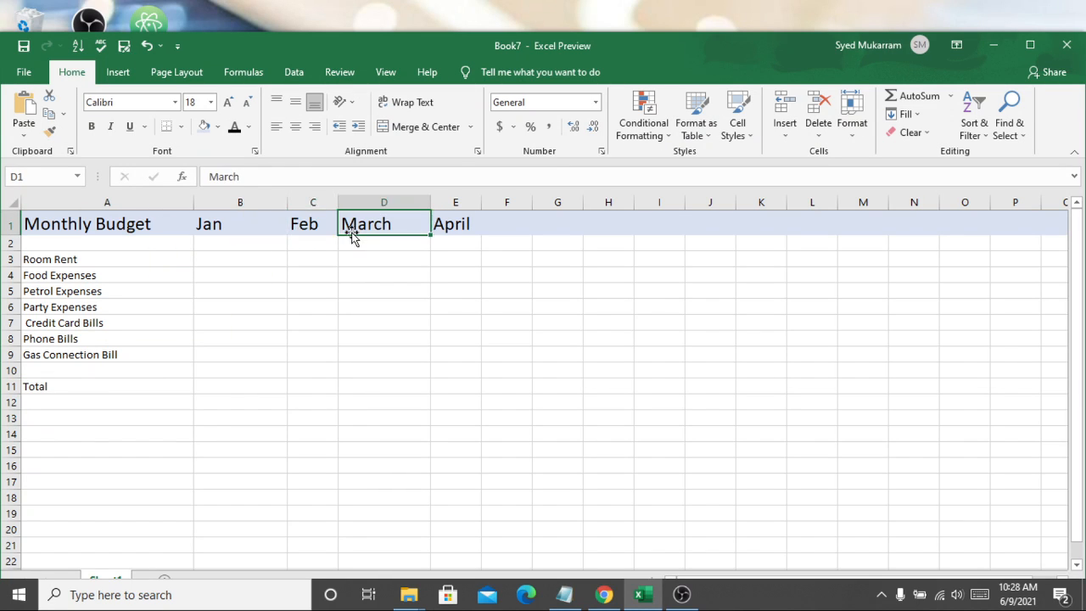
Step: Narrow column D to fit the March heading
left_click_drag(429, 204, 413, 204)
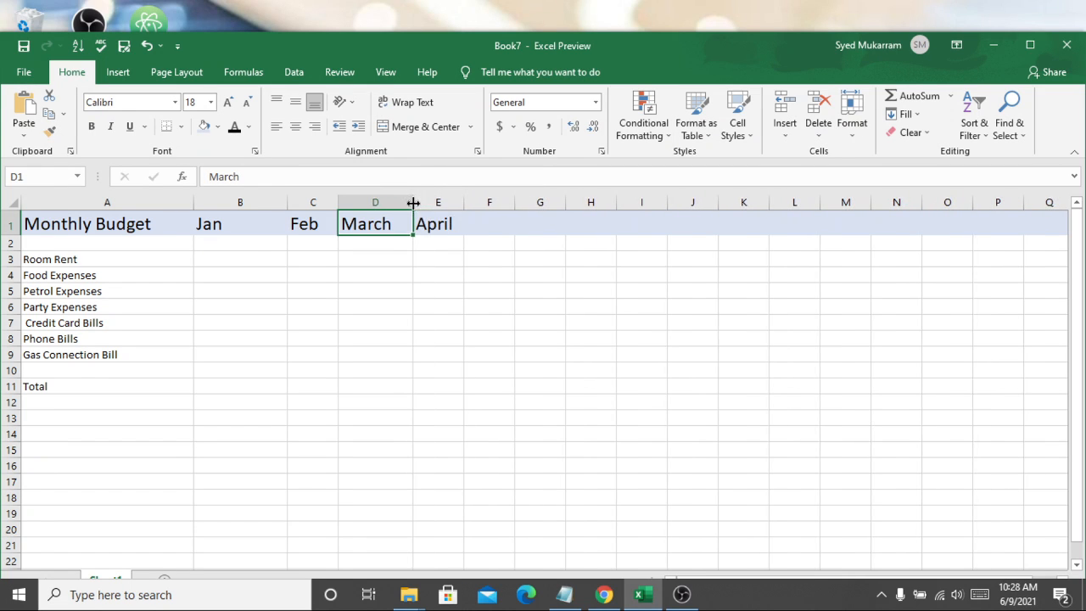
left_click(236, 260)
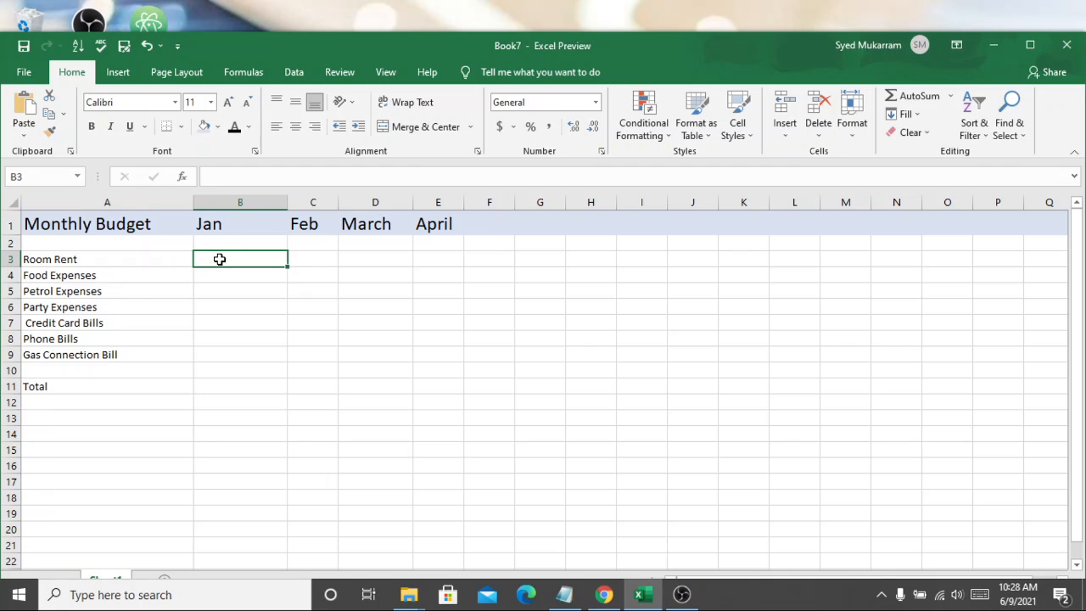
double_click(220, 259)
Step: Shorten the label in A4 from Food Expenses to Food
left_click(125, 273)
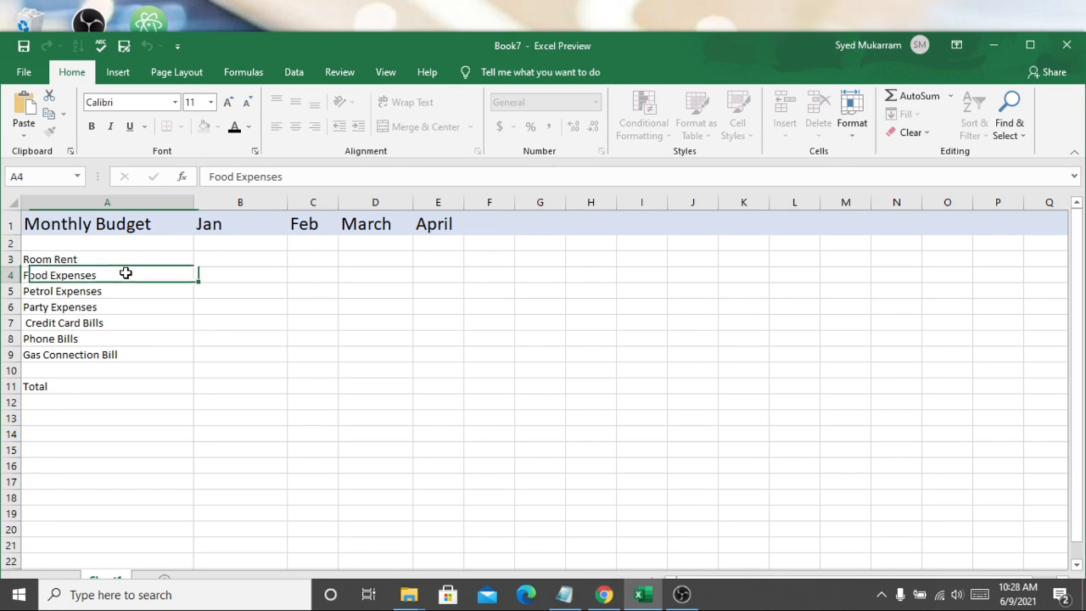
double_click(127, 273)
key("BackSpace")
key("BackSpace")
key("BackSpace")
key("BackSpace")
key("BackSpace")
key("BackSpace")
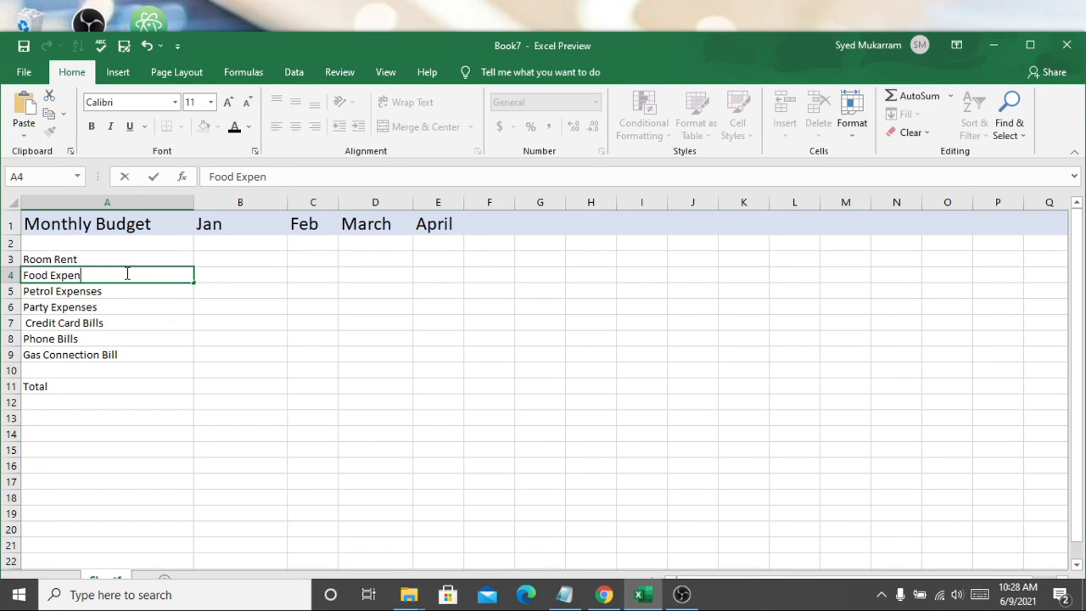
key("BackSpace")
key("BackSpace")
key("BackSpace")
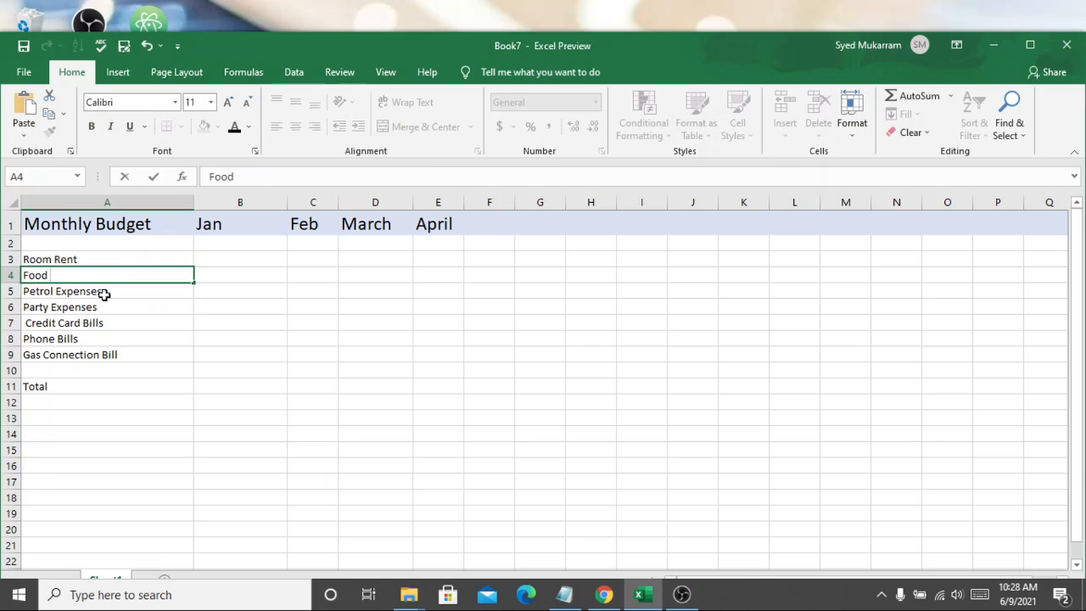
Step: Shorten the label in A5 from Petrol Expenses to Petrol
left_click(116, 295)
key("ctrl+Down")
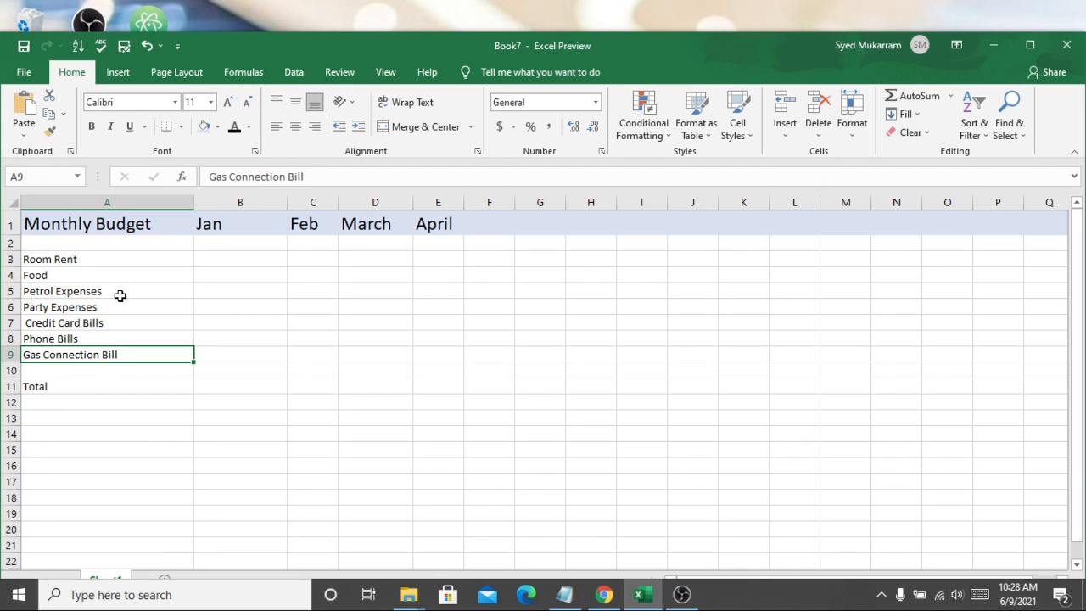
left_click(117, 288)
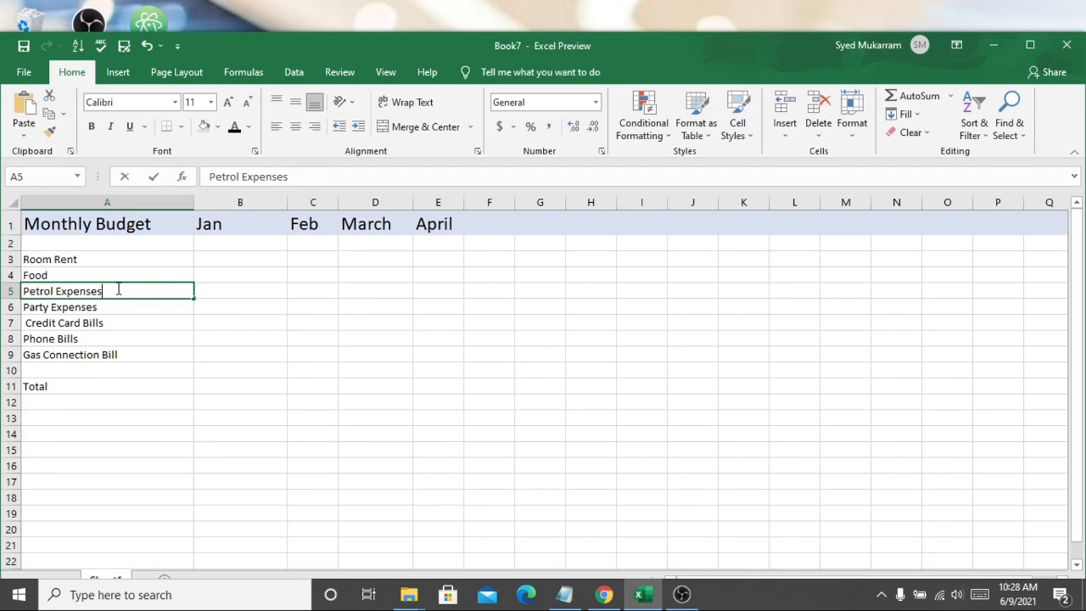
double_click(118, 289)
key("BackSpace")
key("BackSpace")
key("BackSpace")
key("BackSpace")
key("BackSpace")
key("BackSpace")
key("BackSpace")
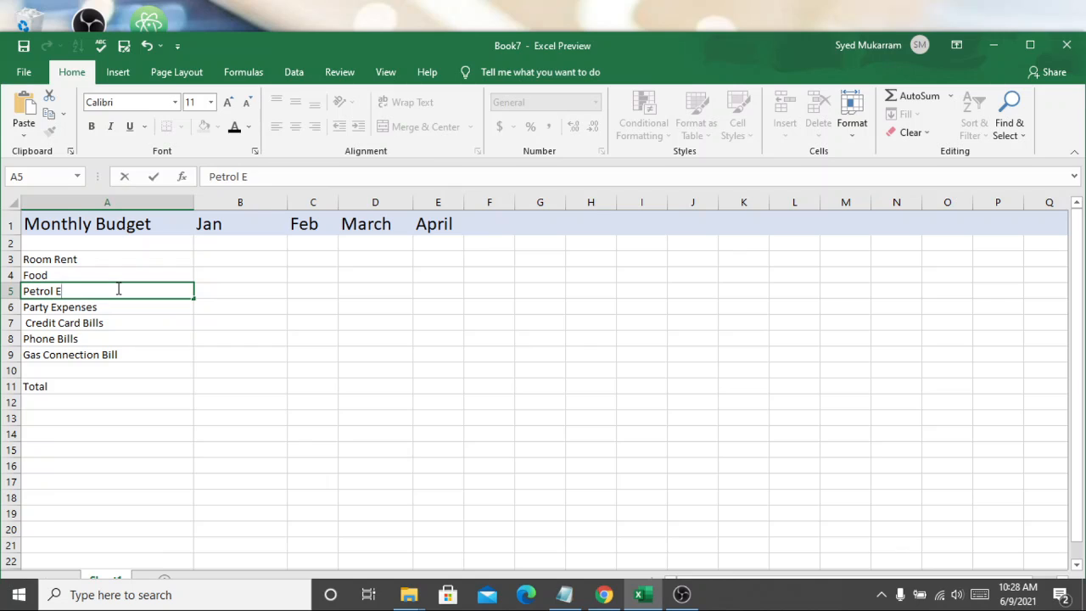
Step: Shorten the label in A6 from Party Expenses to Party
left_click(110, 306)
double_click(110, 306)
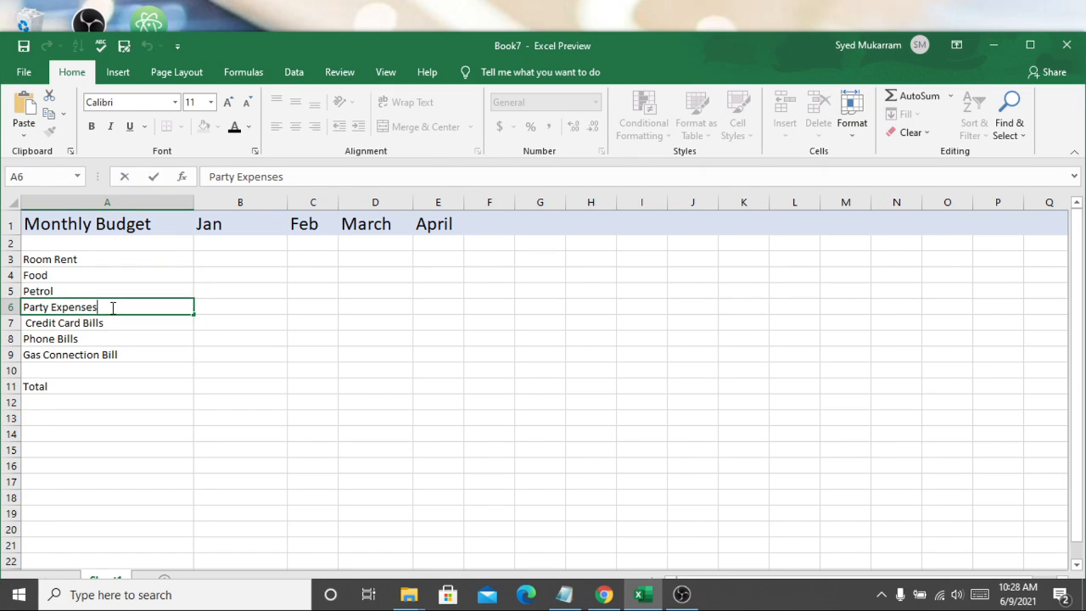
key("BackSpace")
key("BackSpace")
key("BackSpace")
key("BackSpace")
key("BackSpace")
key("BackSpace")
key("BackSpace")
key("BackSpace")
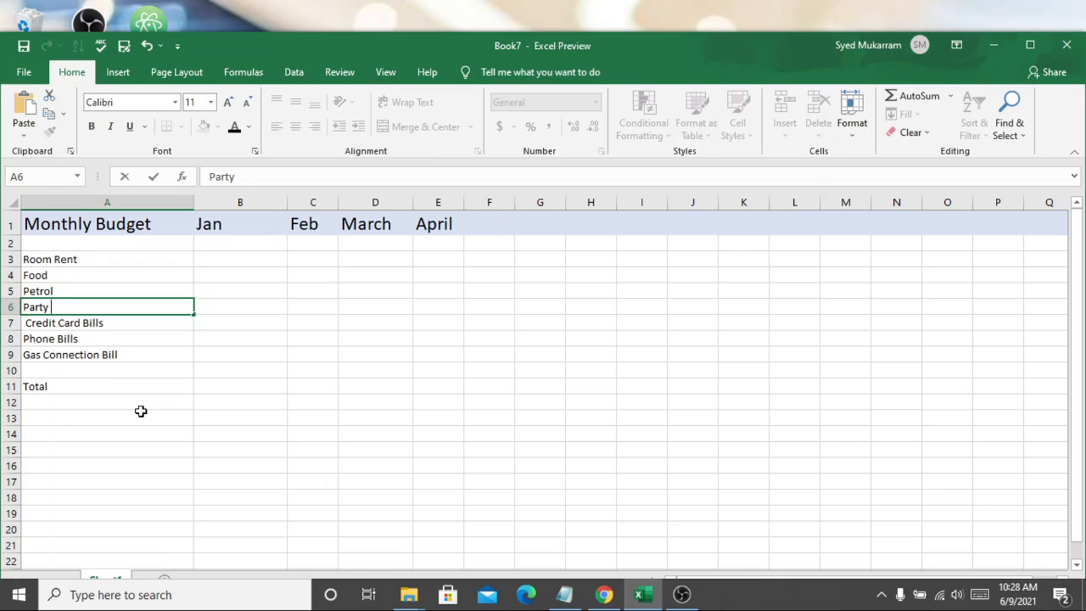
left_click(235, 399)
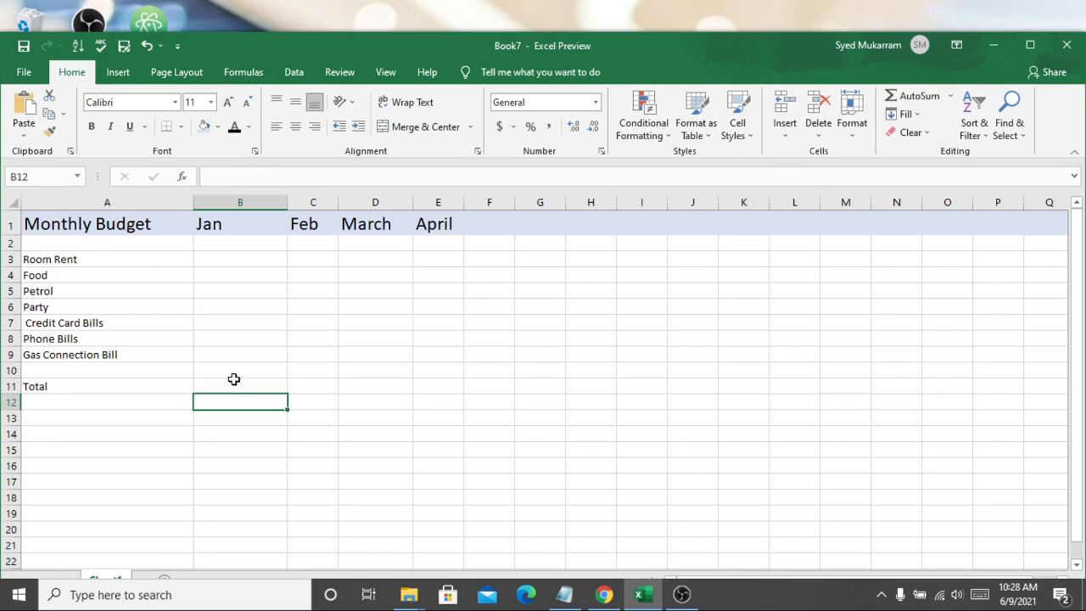
Step: Enter January amounts of 5000 for Room Rent and 3000 for Food
left_click(215, 266)
double_click(226, 260)
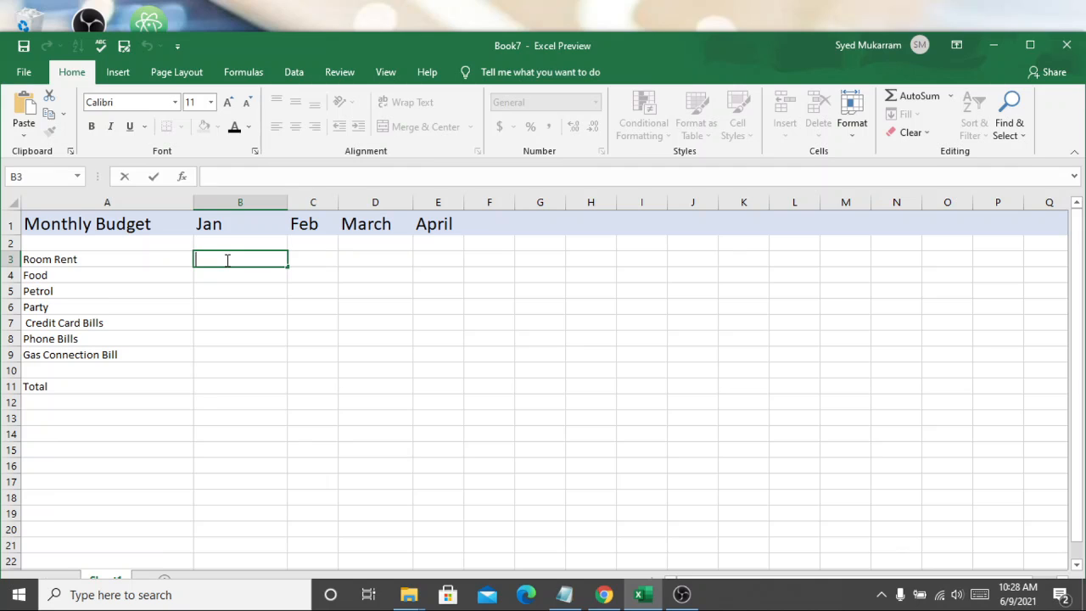
type("5000")
key("Return")
left_click(225, 285)
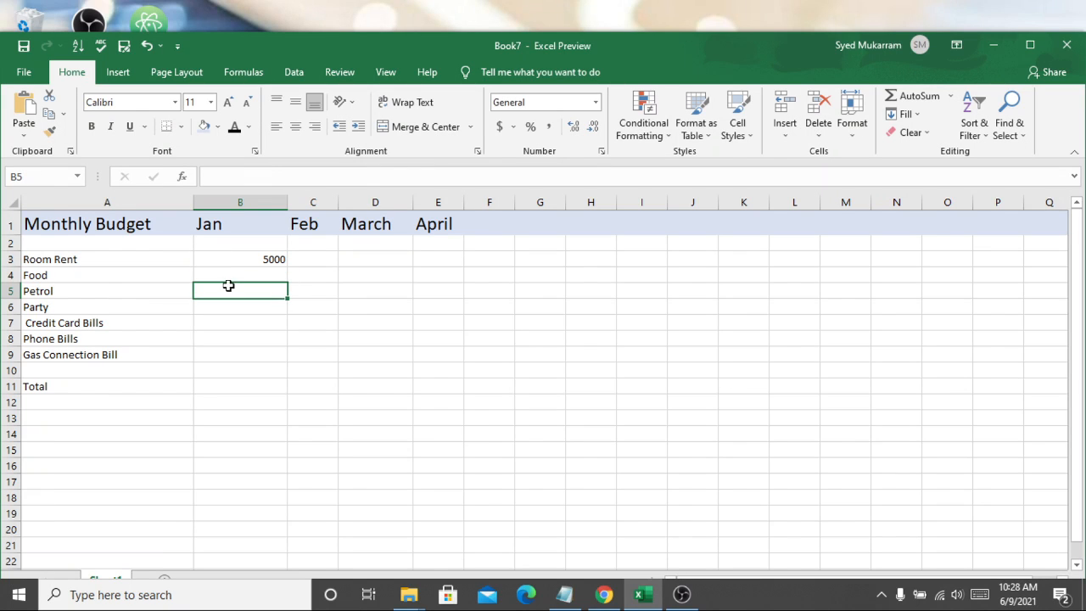
double_click(242, 278)
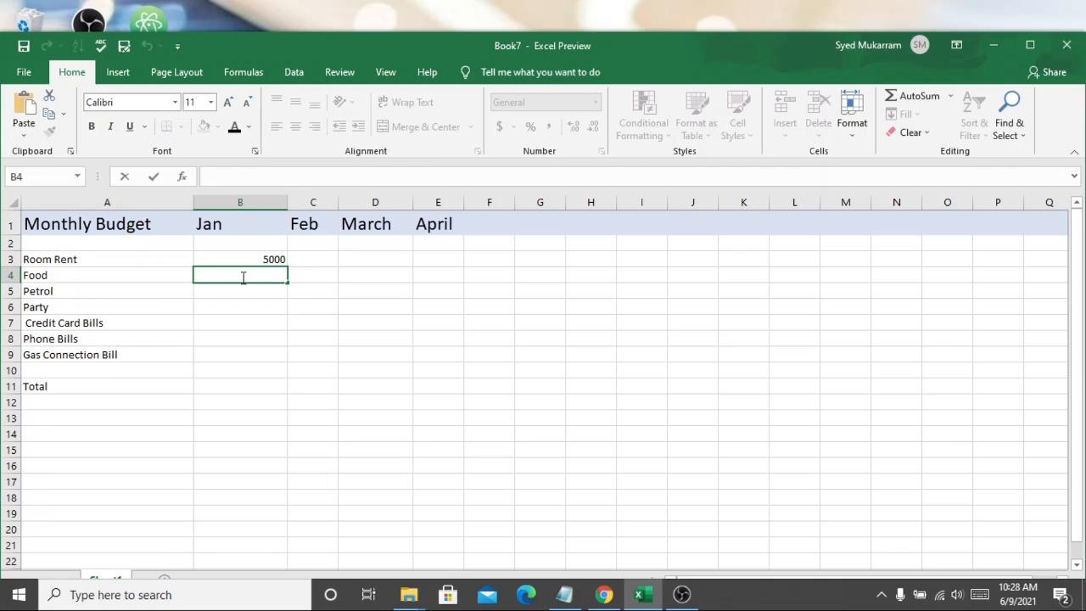
type("3000")
Step: Enter January amounts of 1000 for Petrol, 1000 for Party and 3500 for Credit Card Bills
left_click(220, 301)
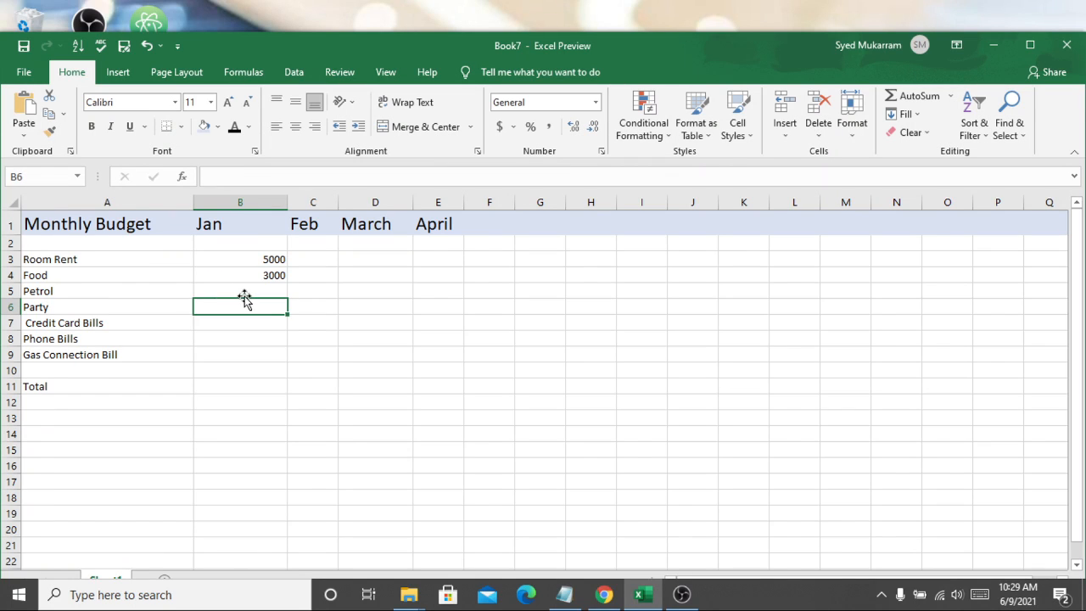
double_click(255, 292)
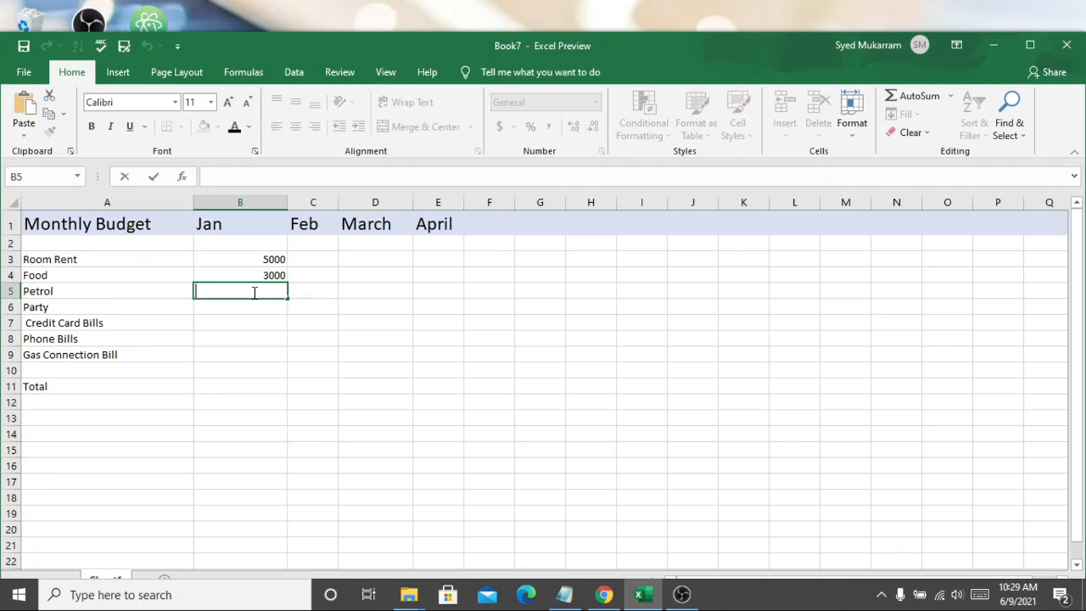
type("1000")
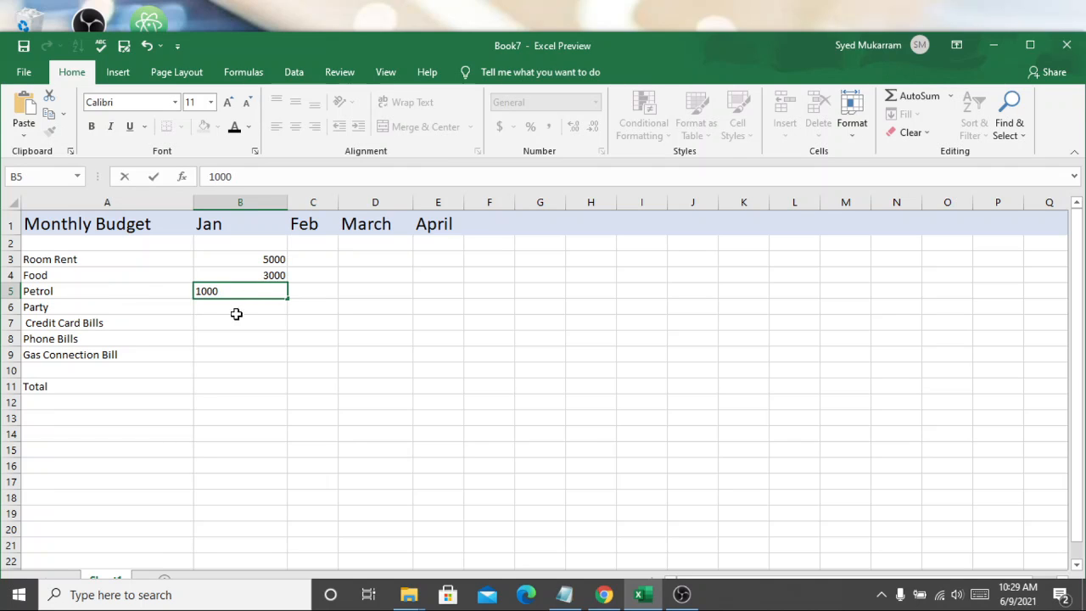
left_click(233, 319)
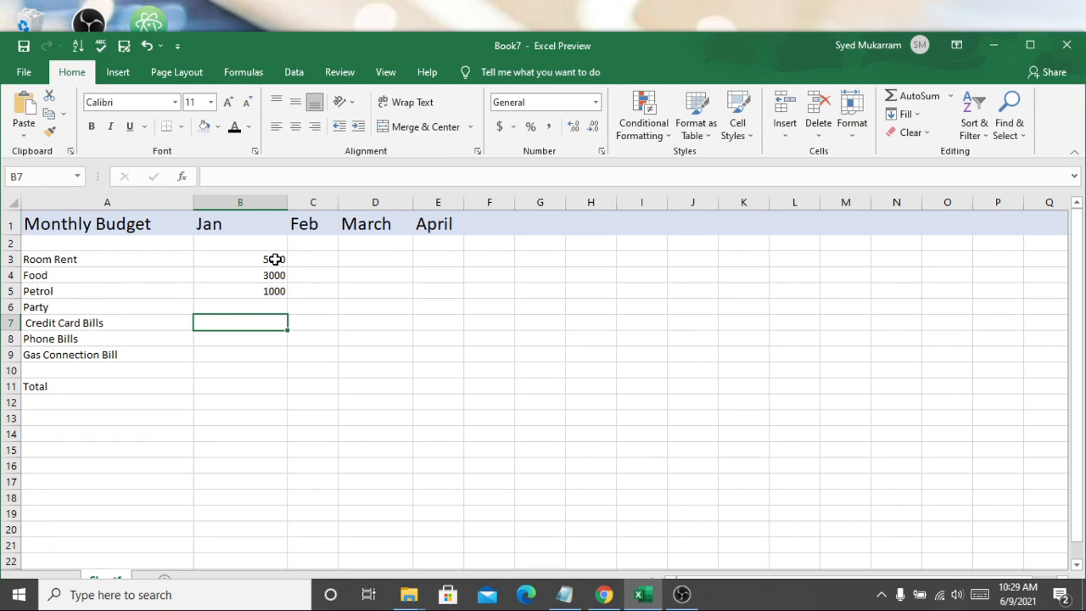
double_click(268, 307)
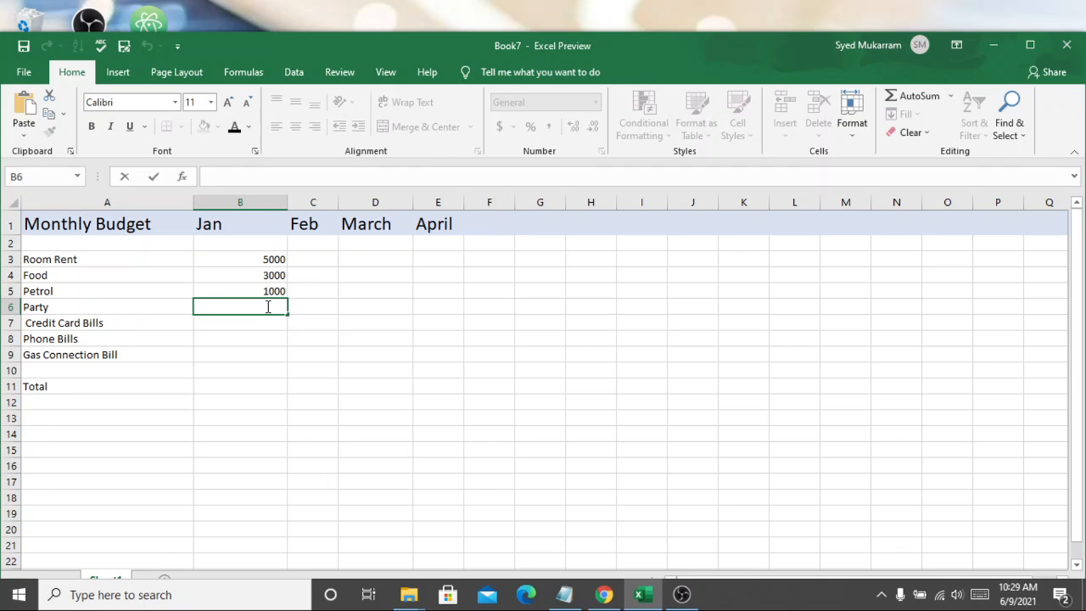
type("1000")
left_click(241, 327)
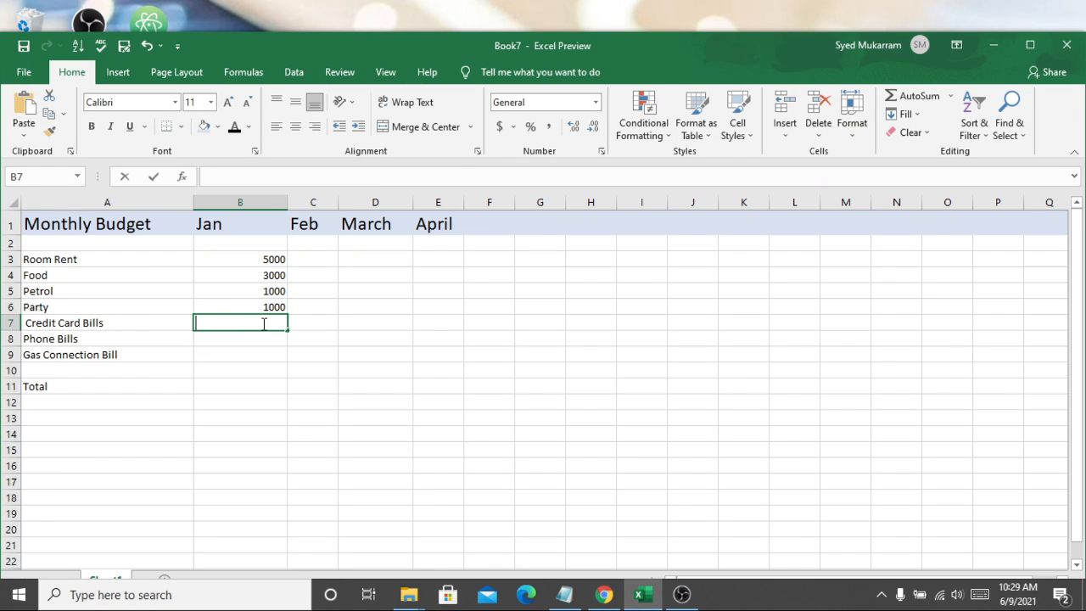
type("3500")
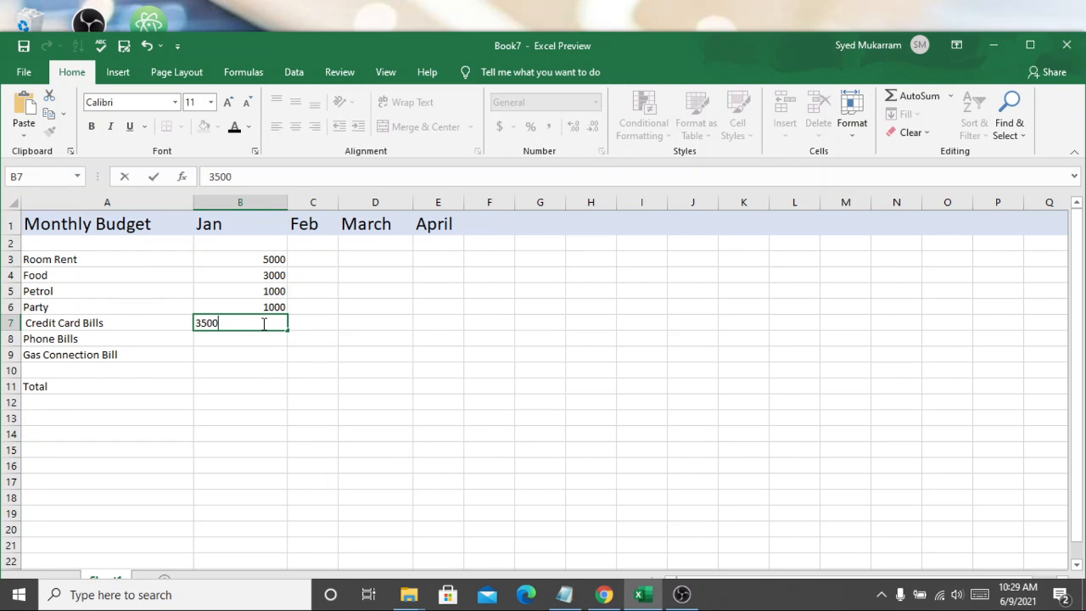
Step: Enter January amounts of 500 for Phone Bills and 700 for Gas Connection Bill
left_click(242, 338)
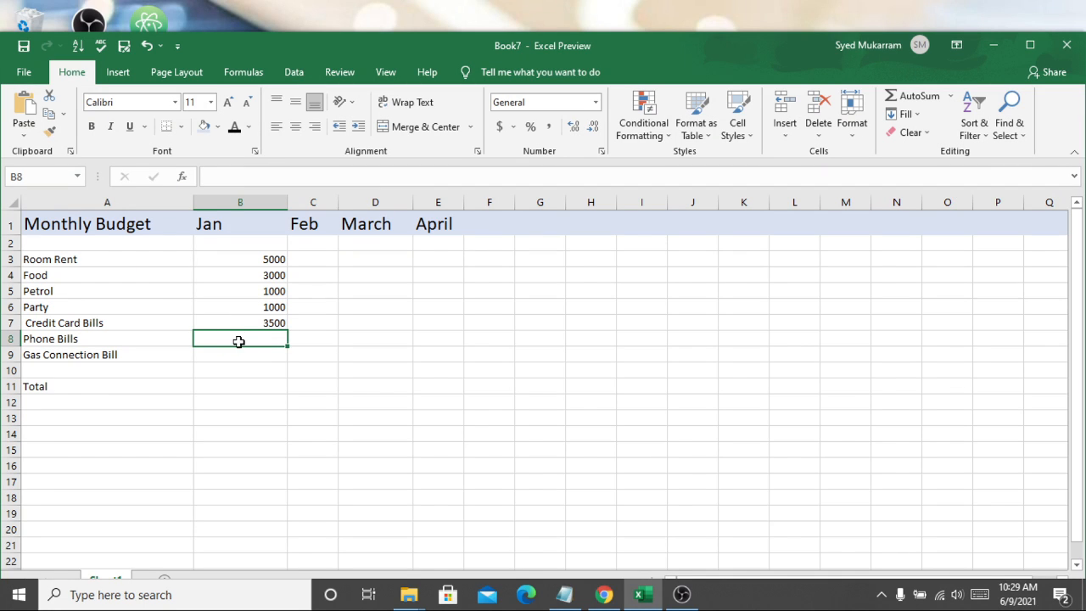
double_click(240, 342)
type("1")
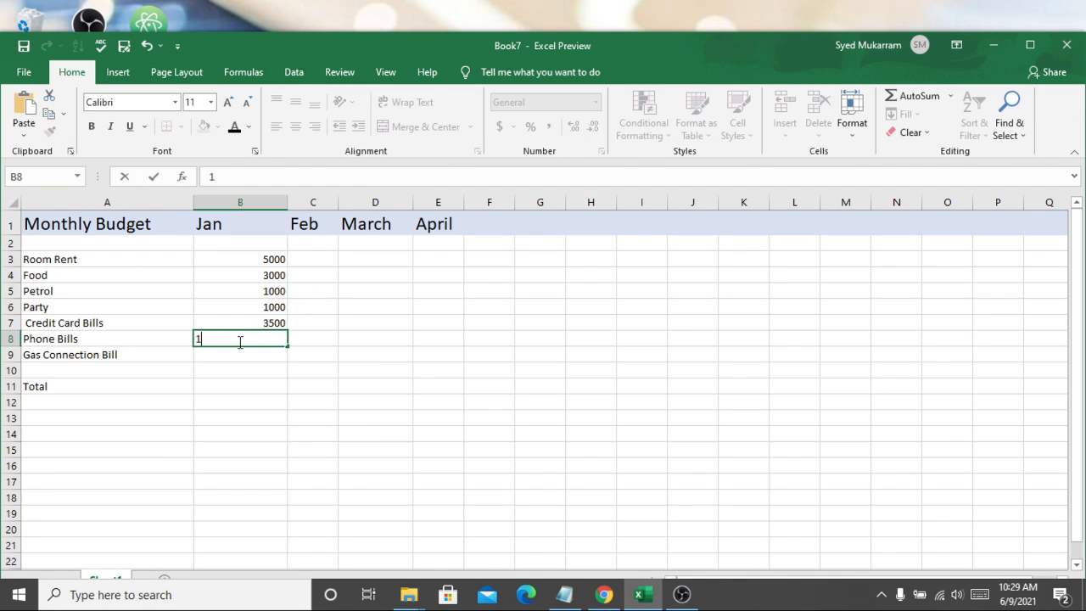
key("BackSpace")
type("500")
key("Return")
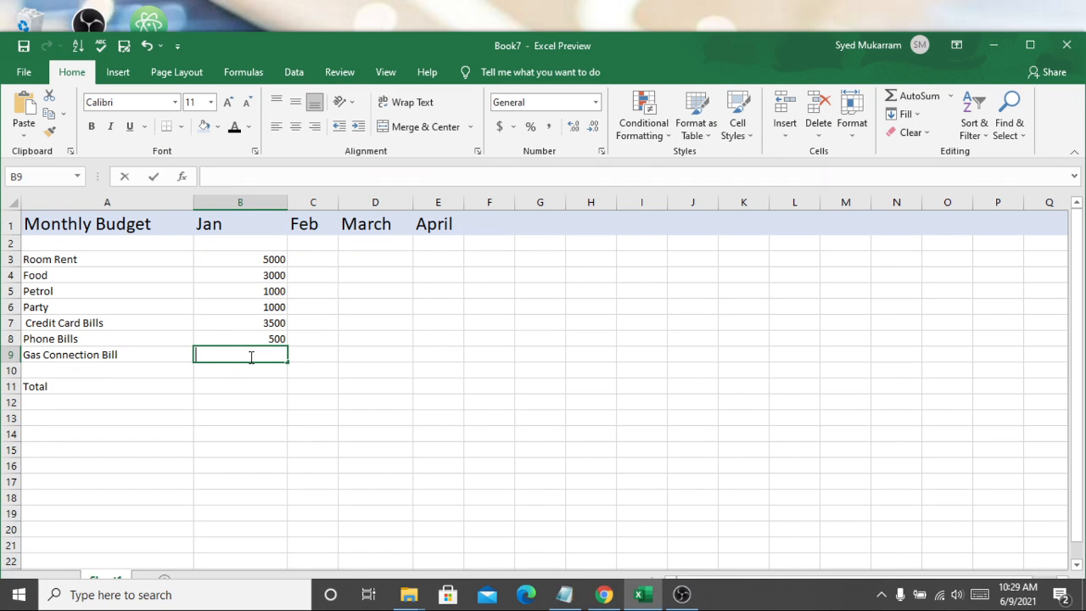
type("600")
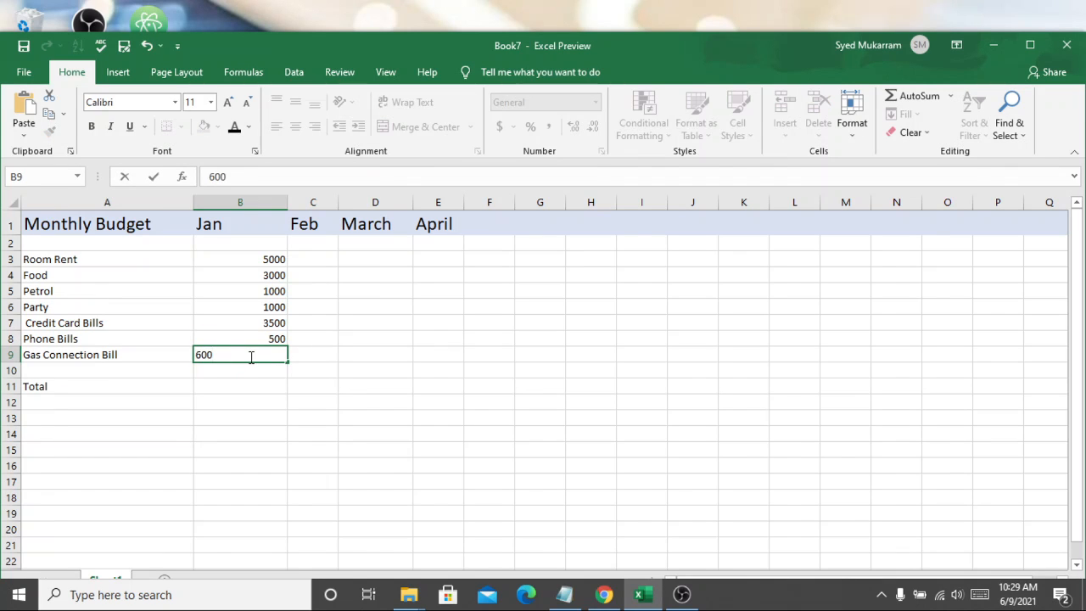
key("BackSpace")
key("BackSpace")
key("BackSpace")
type("700")
left_click(248, 386)
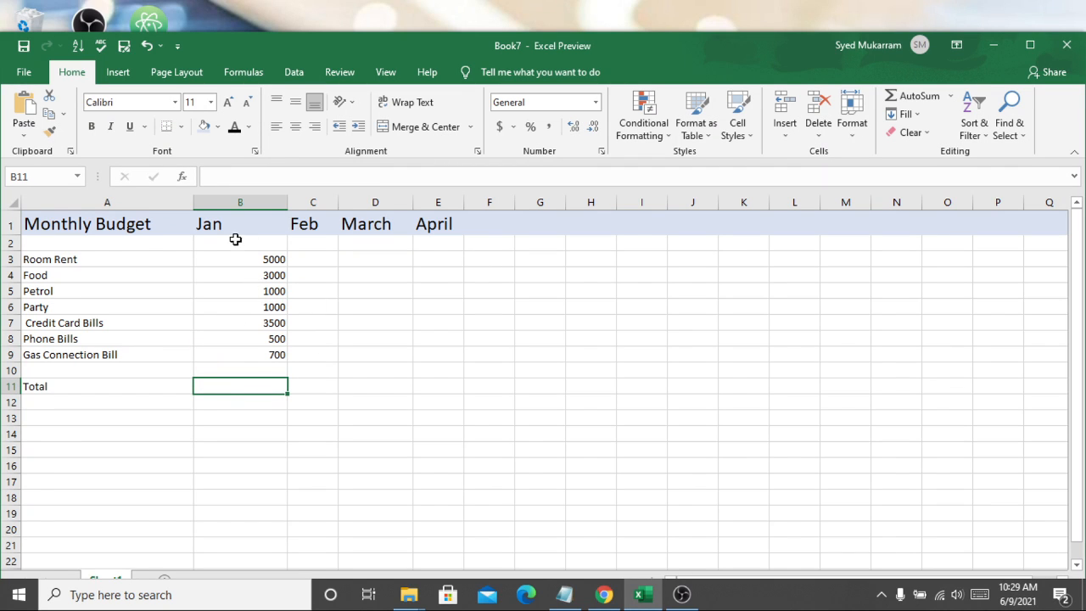
Step: Change the title in A1 to Monthly Expenses
left_click(259, 263)
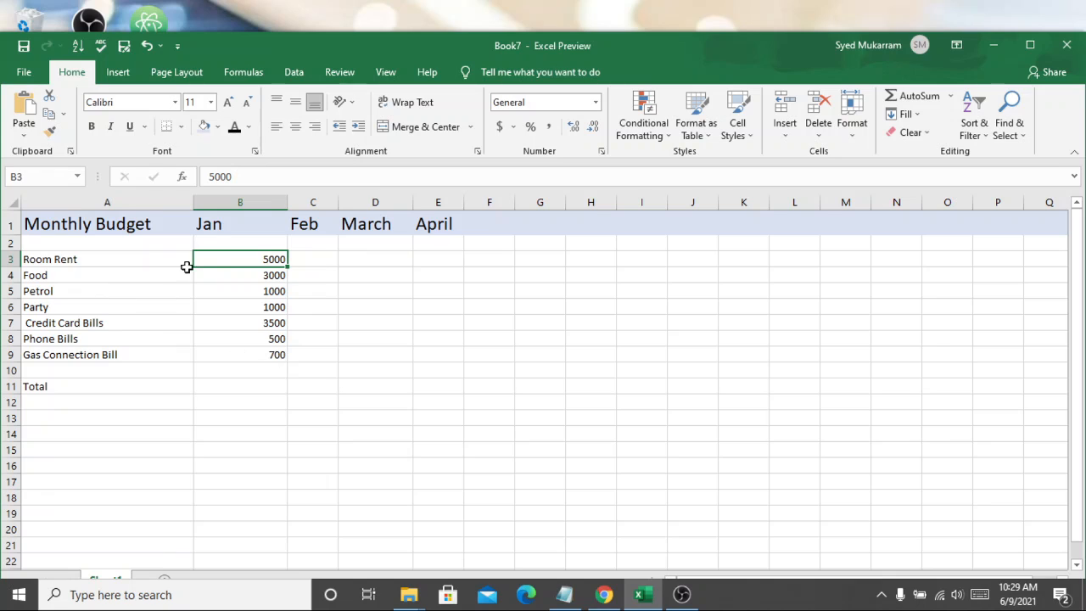
double_click(158, 227)
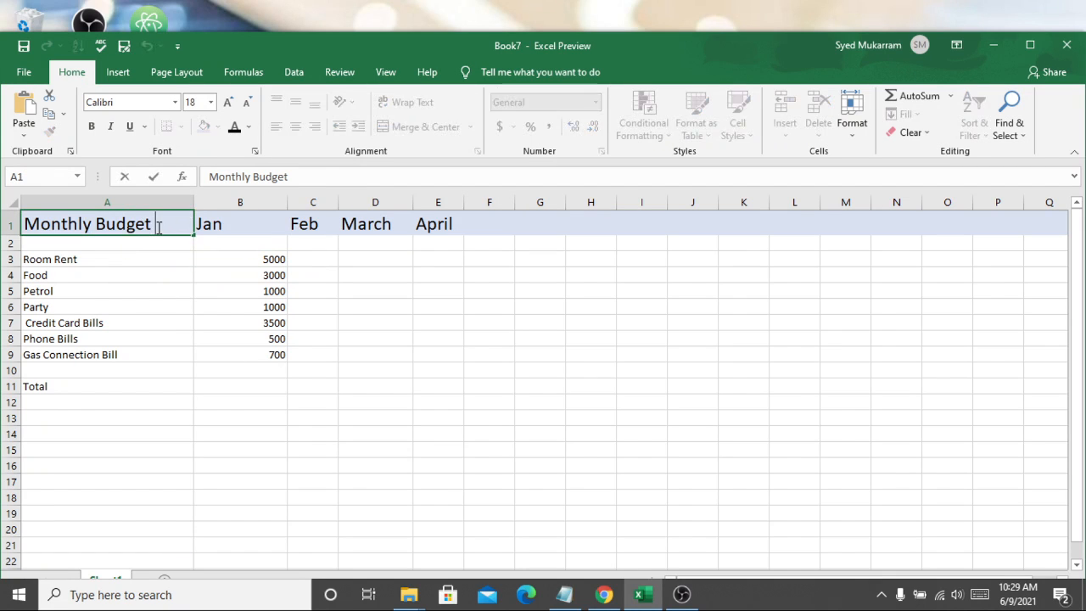
key("BackSpace")
key("BackSpace")
key("BackSpace")
key("BackSpace")
key("BackSpace")
key("BackSpace")
key("BackSpace")
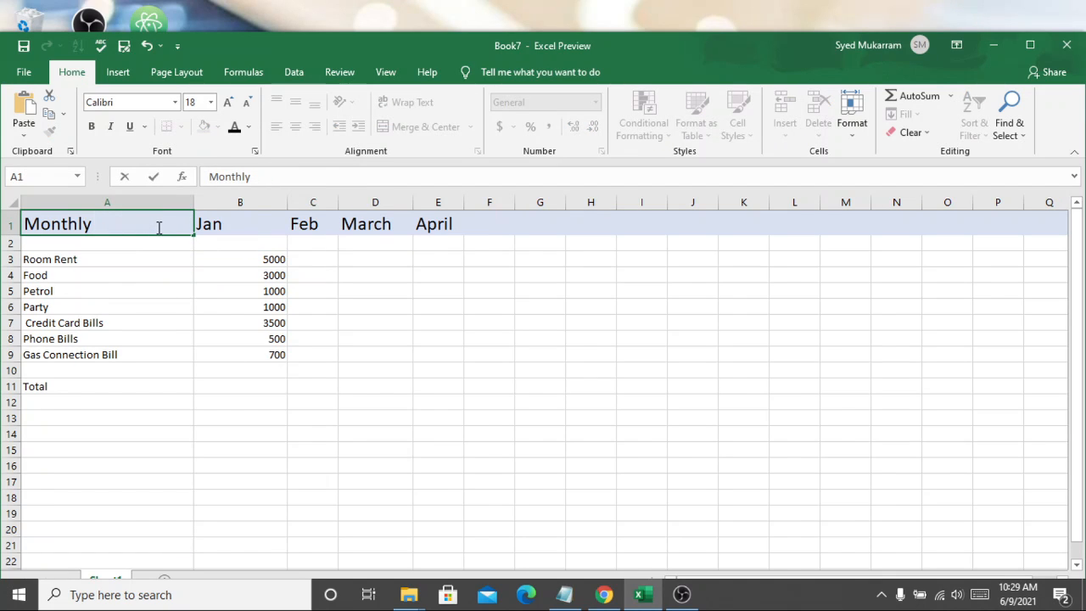
type("BILL")
key("BackSpace")
key("BackSpace")
key("BackSpace")
type("ill OR e")
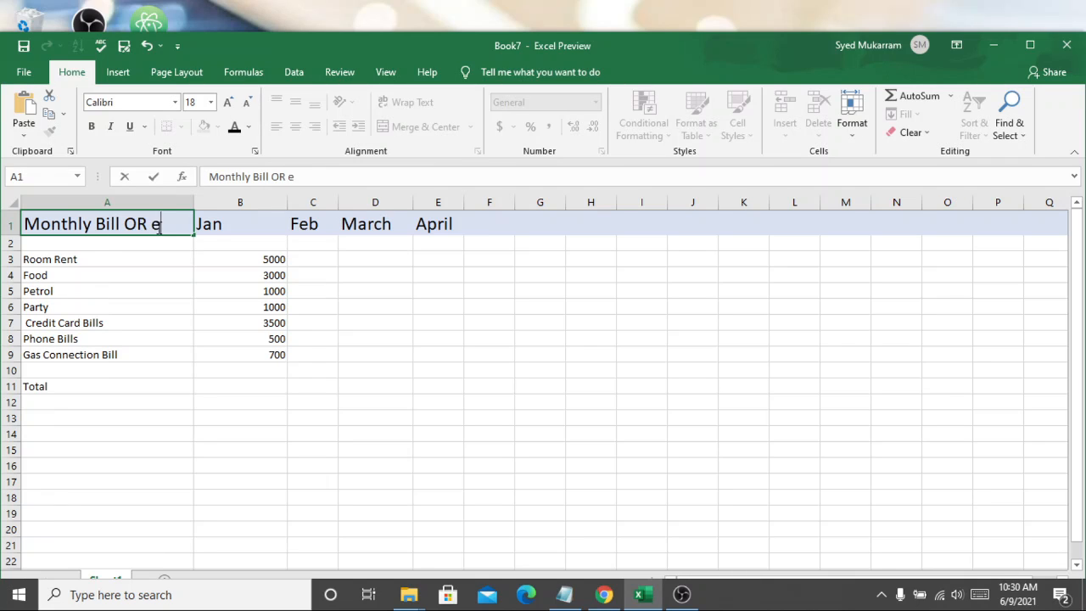
key("BackSpace")
key("BackSpace")
key("BackSpace")
key("BackSpace")
key("BackSpace")
key("BackSpace")
key("BackSpace")
key("BackSpace")
key("BackSpace")
type("W")
key("BackSpace")
type("e")
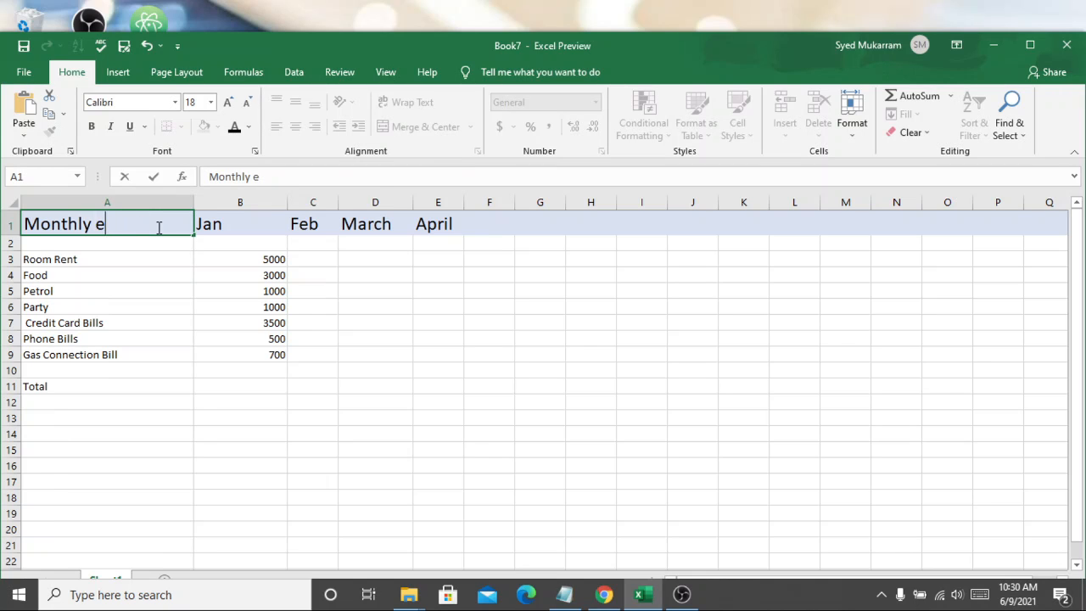
key("BackSpace")
type("Expens")
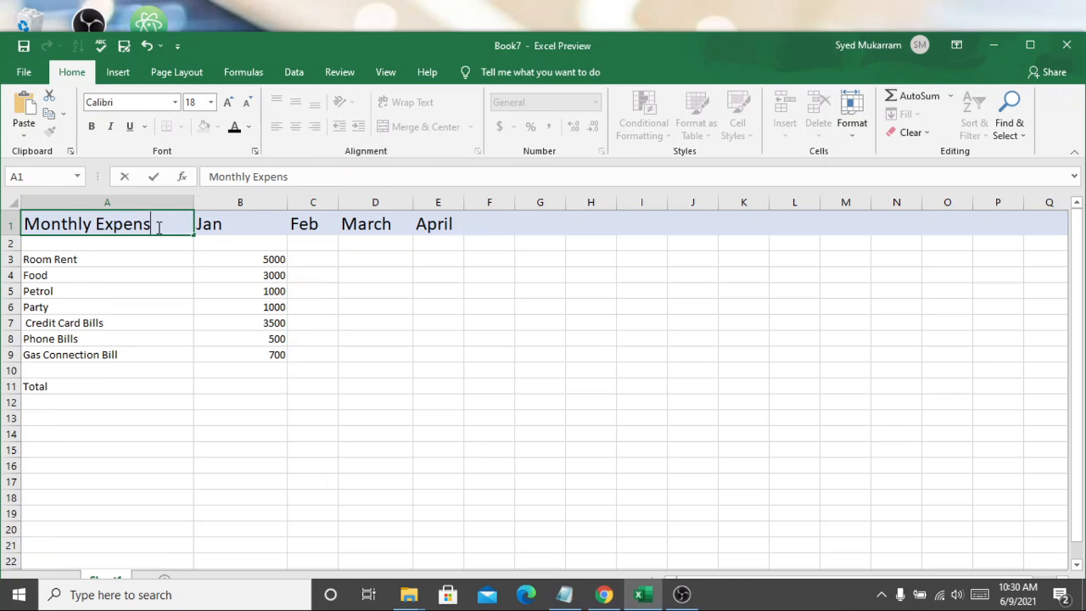
type("es")
left_click(341, 302)
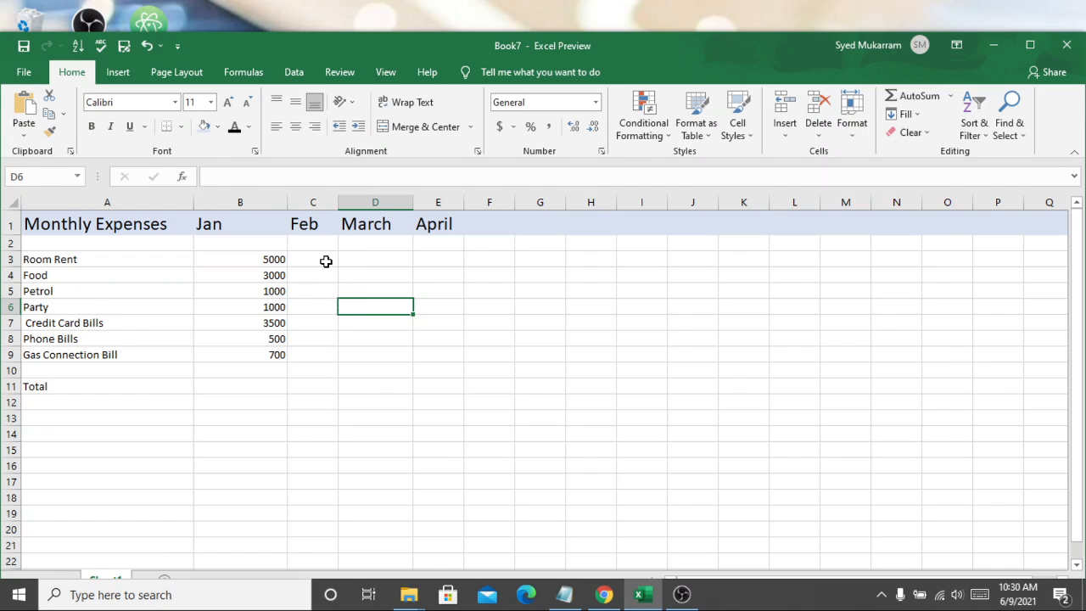
Step: Enter February amounts of 5500 for Room Rent and 5000 for Food
double_click(326, 262)
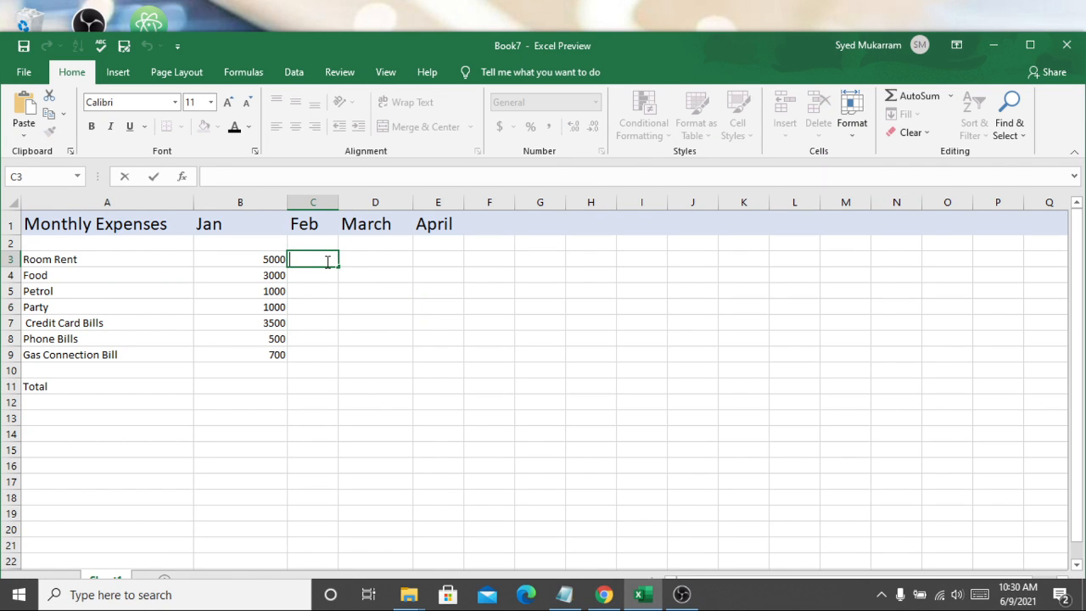
type("5550=")
key("BackSpace")
key("BackSpace")
key("BackSpace")
type("500")
key("Return")
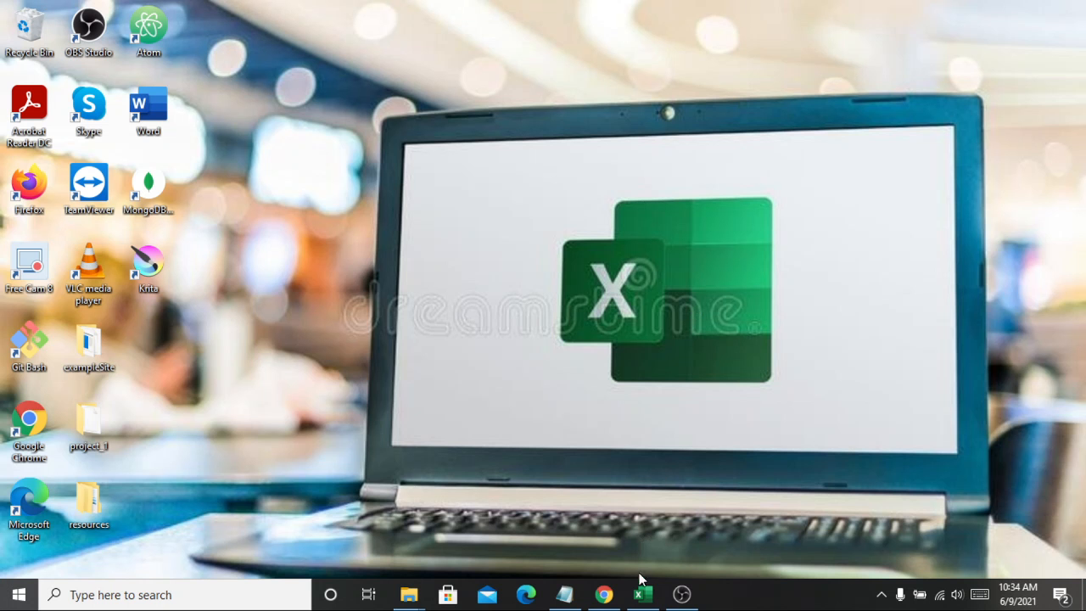
left_click(642, 592)
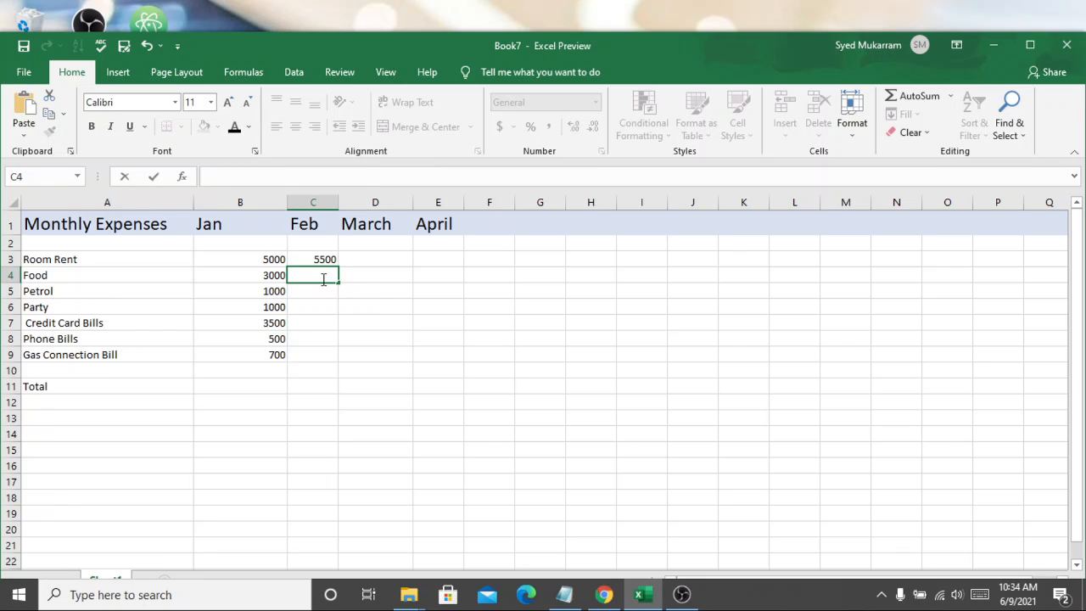
type("5000")
left_click(308, 292)
double_click(319, 293)
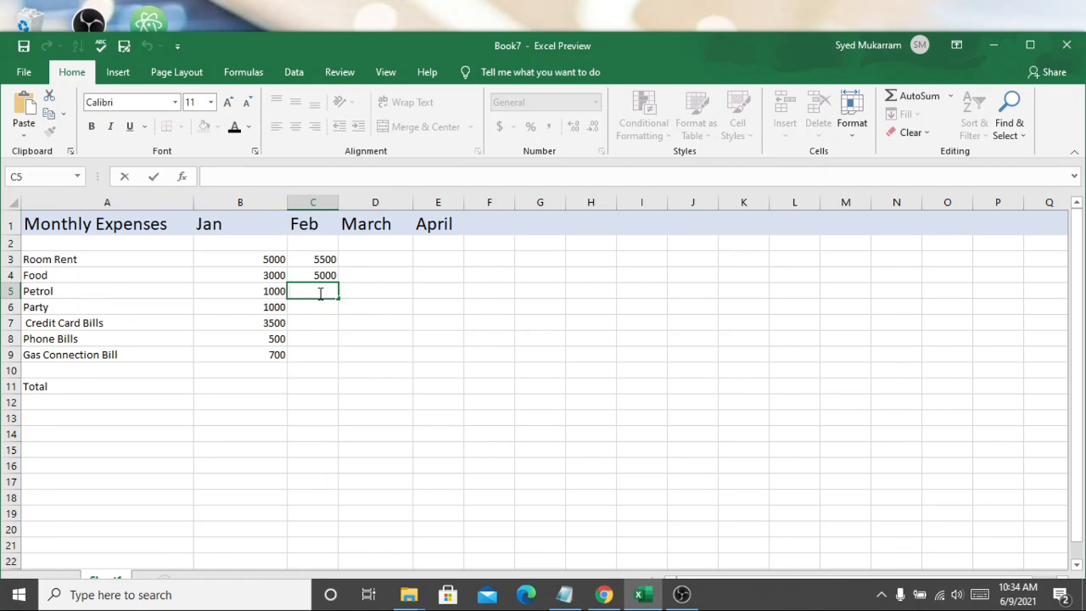
Step: Enter February amounts of 2000 for Petrol, 3000 for Party and 8000 for Credit Card Bills
type("2000")
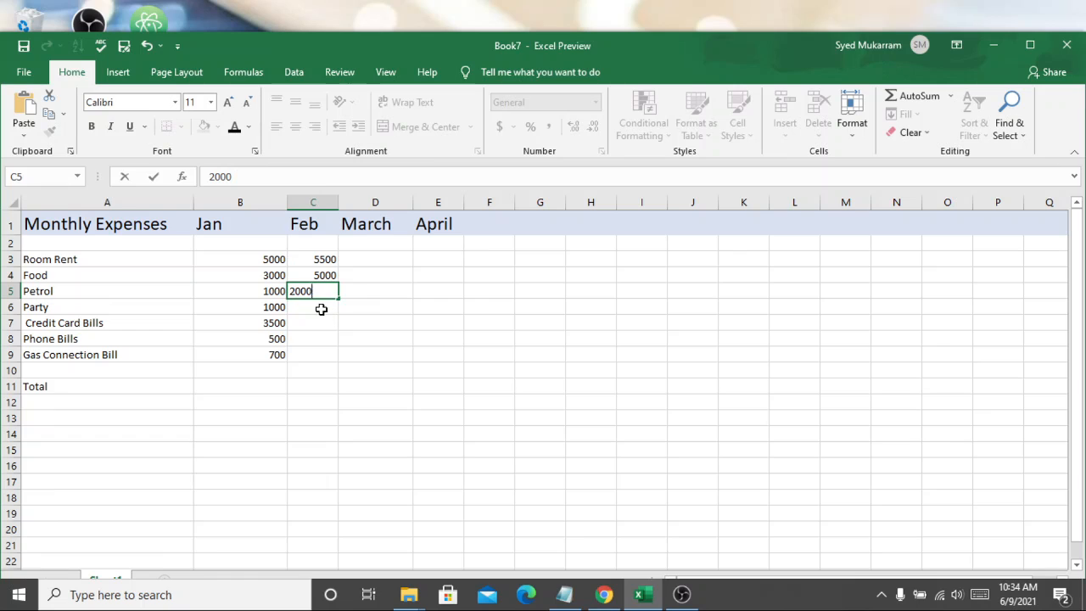
left_click(322, 309)
double_click(323, 308)
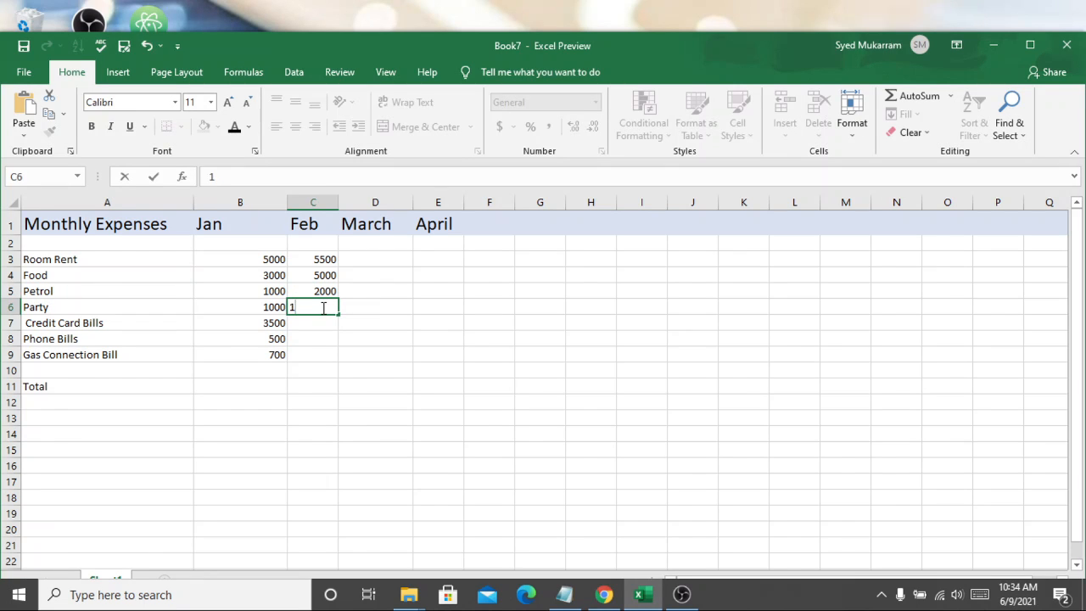
type("1")
key("BackSpace")
type("3000")
double_click(309, 323)
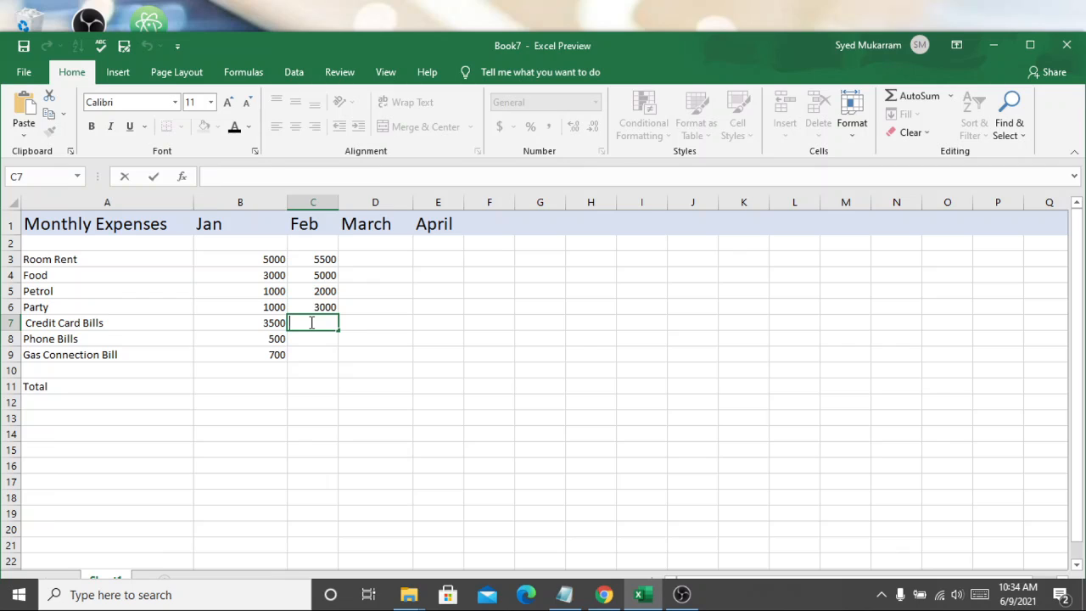
type("8000")
key("Return")
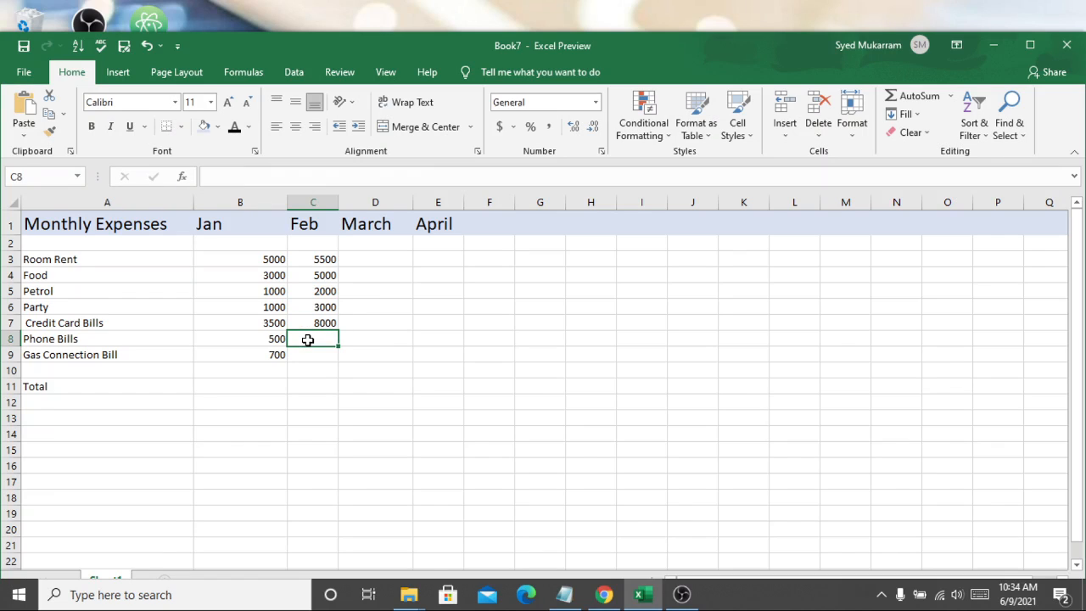
Step: Enter February amounts of 500 for Phone Bills and 700 for Gas Connection Bill
double_click(310, 340)
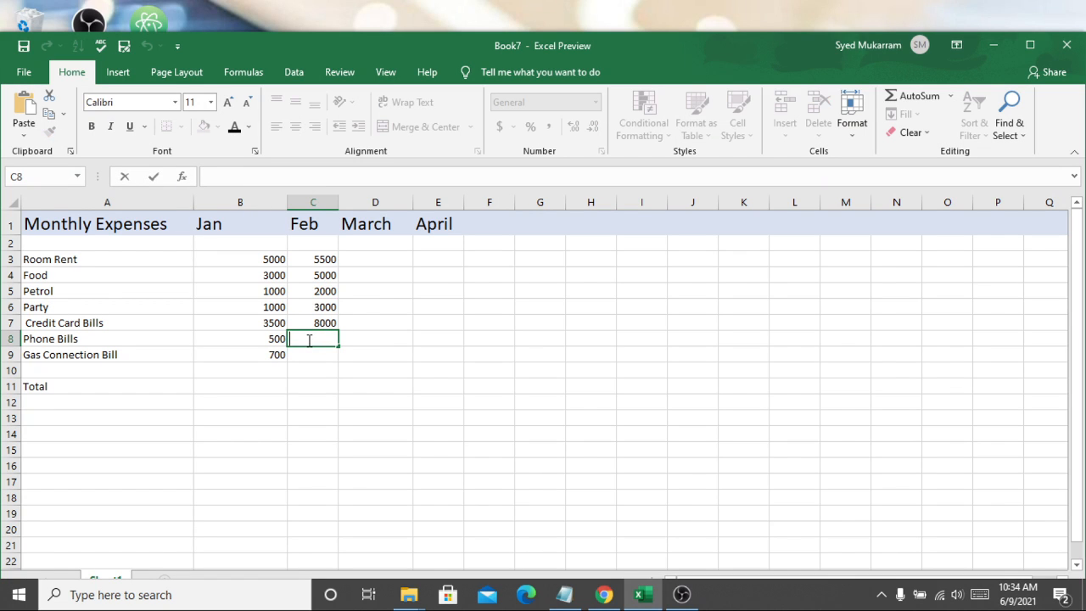
type("500")
key("Return")
double_click(326, 354)
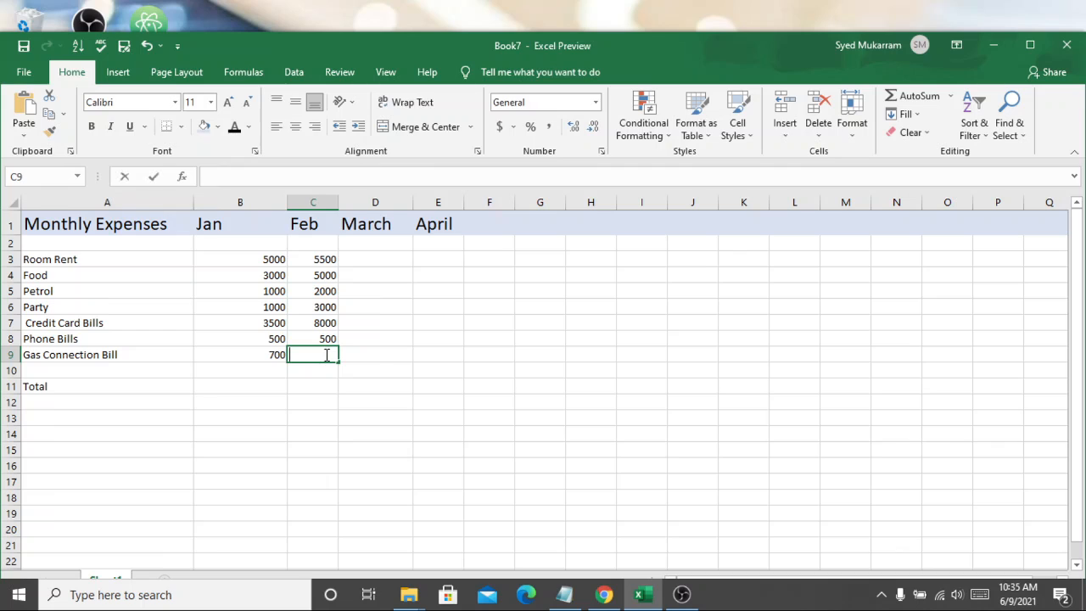
type("6")
key("BackSpace")
type("700")
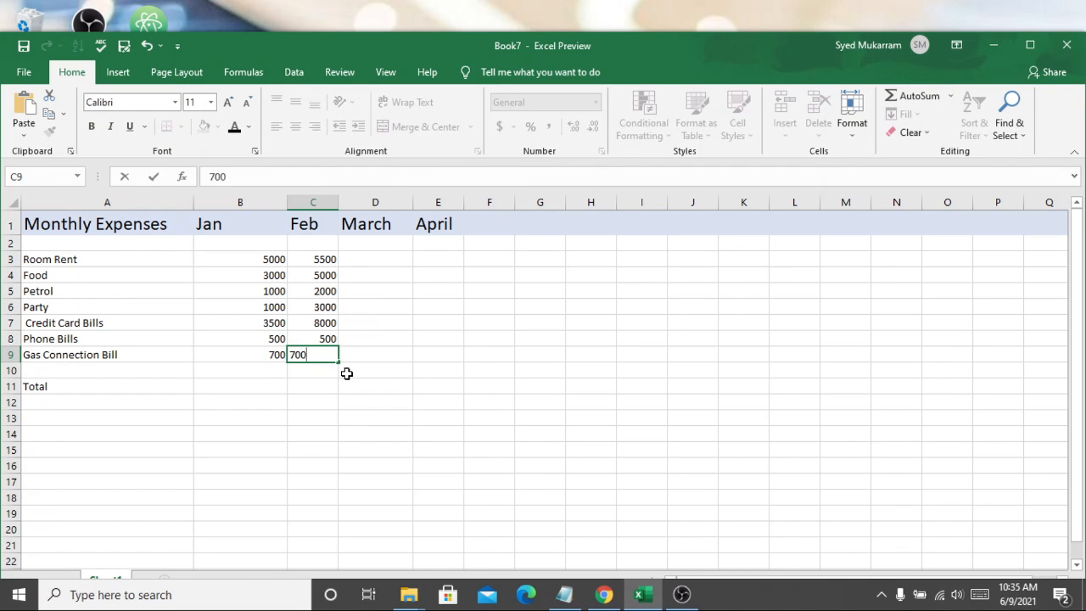
left_click(347, 371)
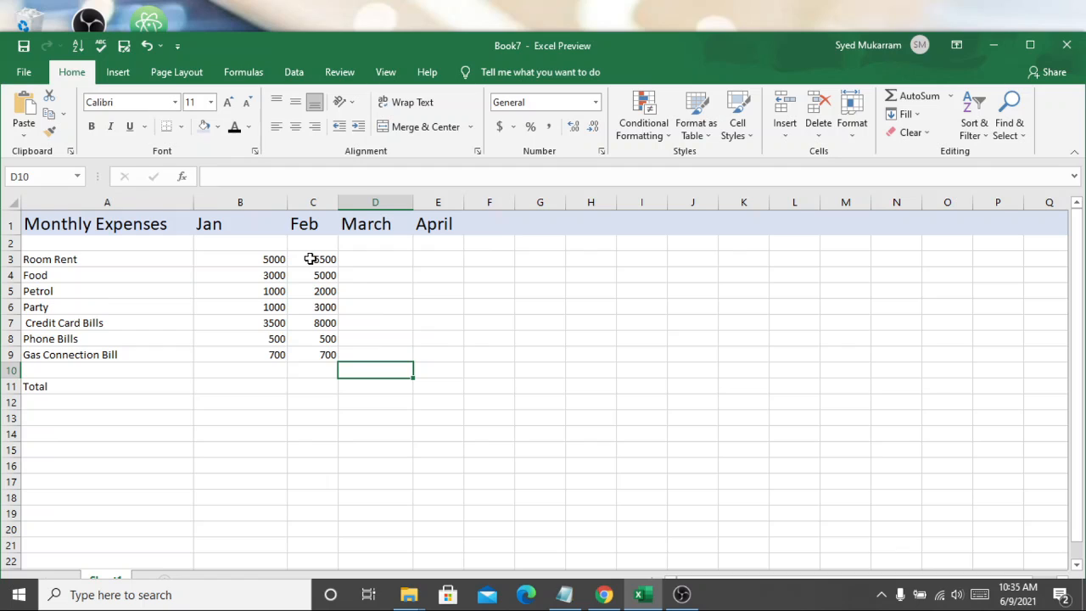
Step: Select the February and January amount columns to examine their sums
left_click_drag(314, 259, 331, 356)
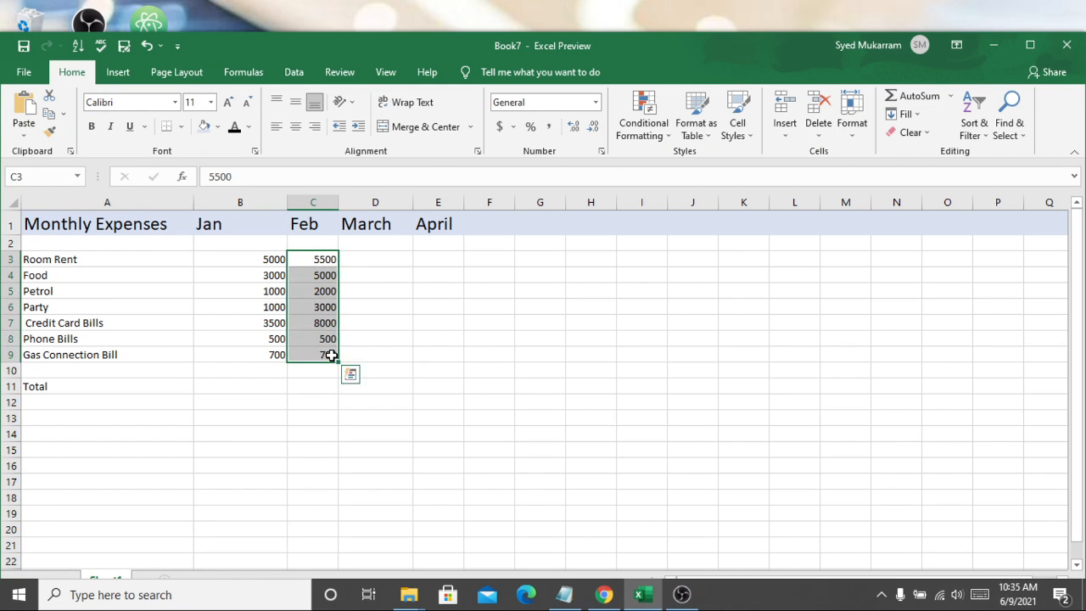
left_click(314, 202)
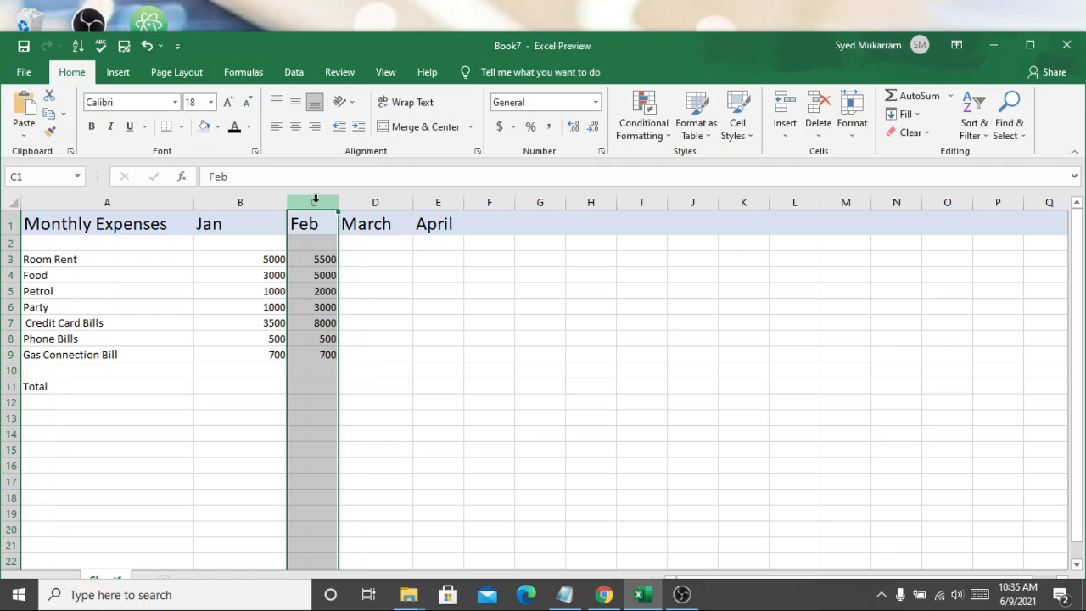
left_click(756, 344)
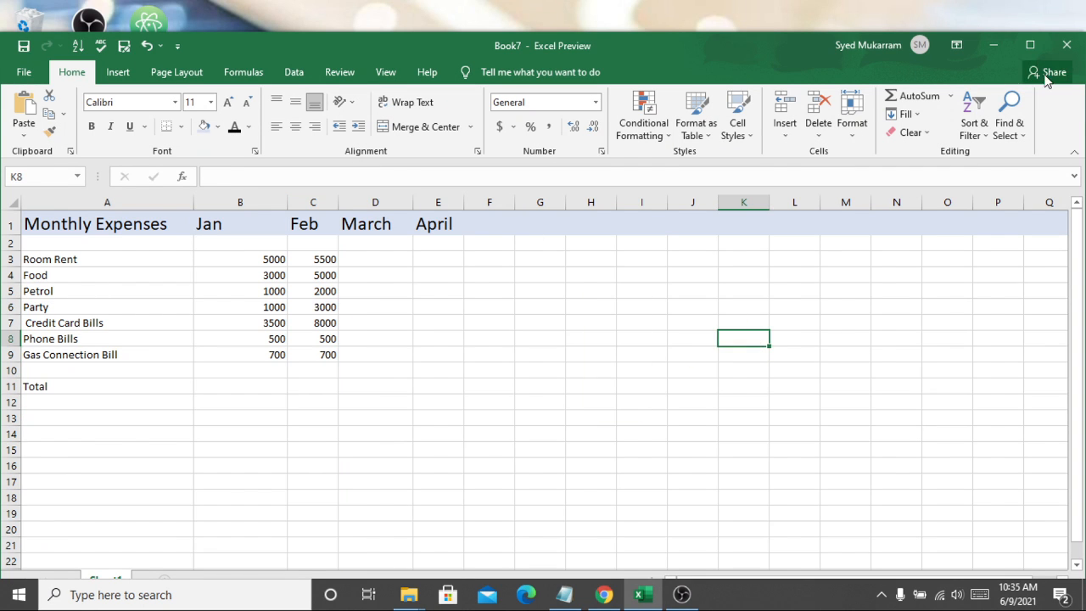
left_click(1030, 44)
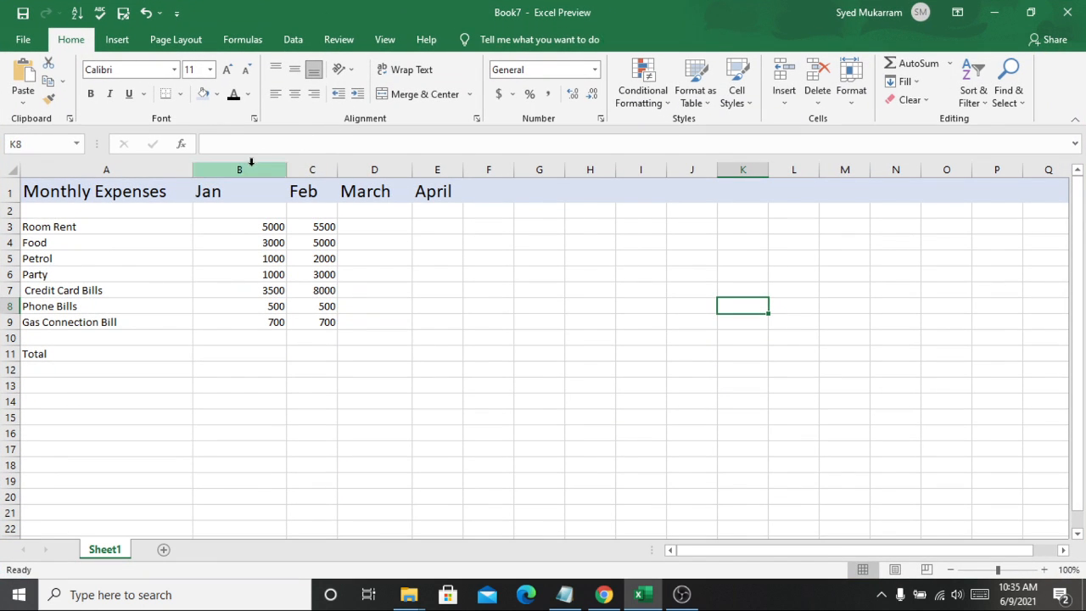
left_click(308, 170)
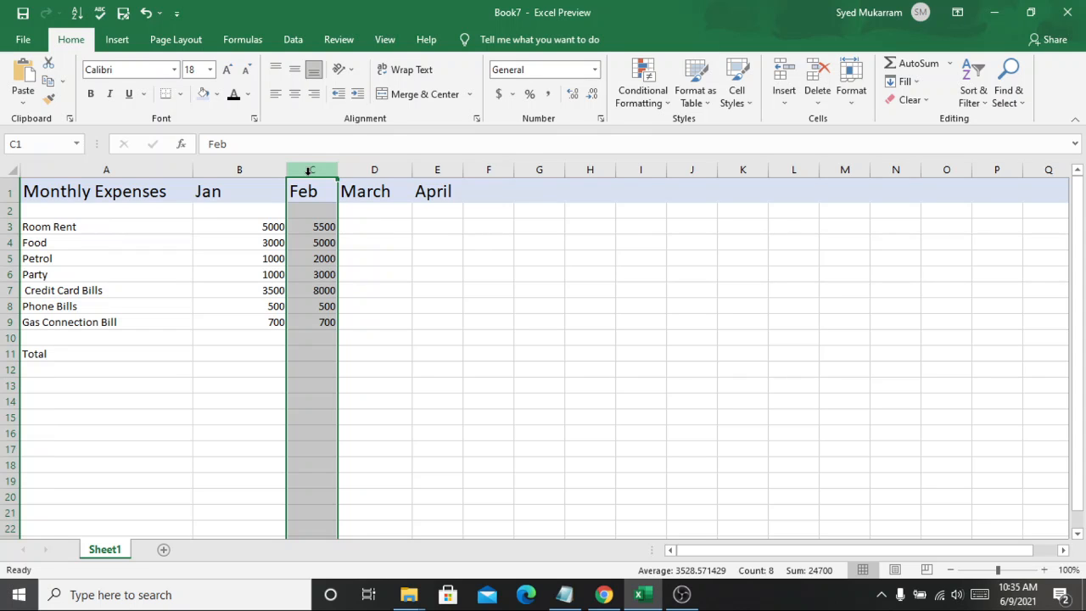
left_click(262, 166)
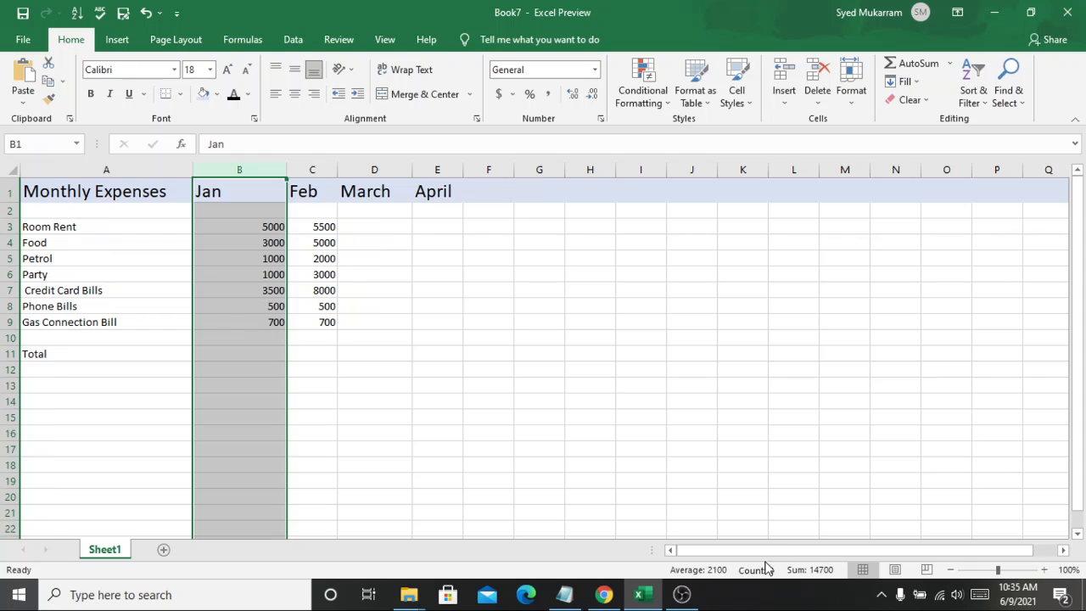
scroll(801, 556, "right", 3)
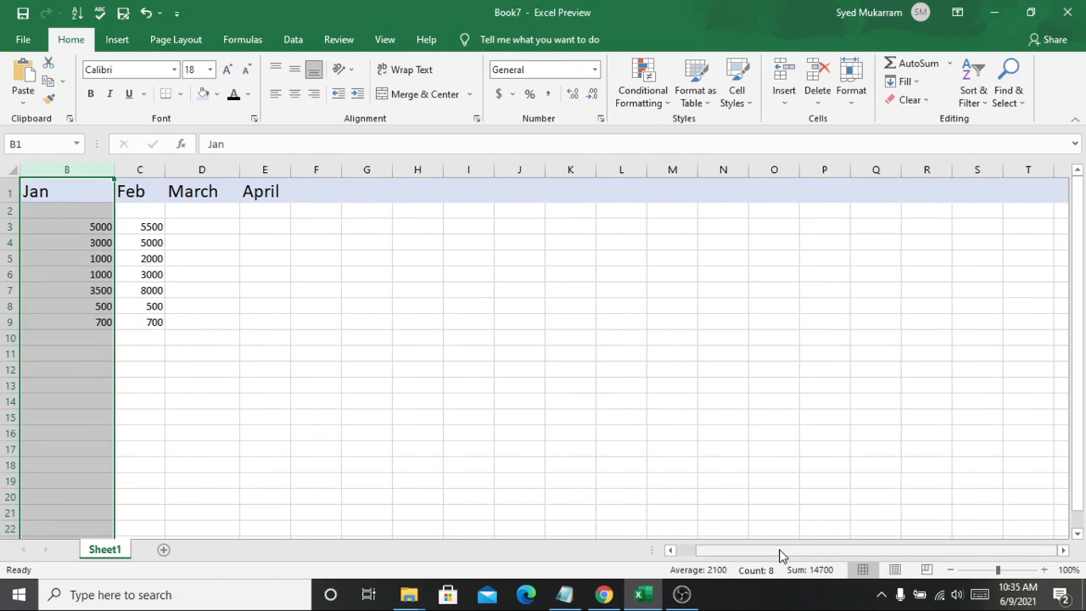
left_click_drag(781, 552, 652, 557)
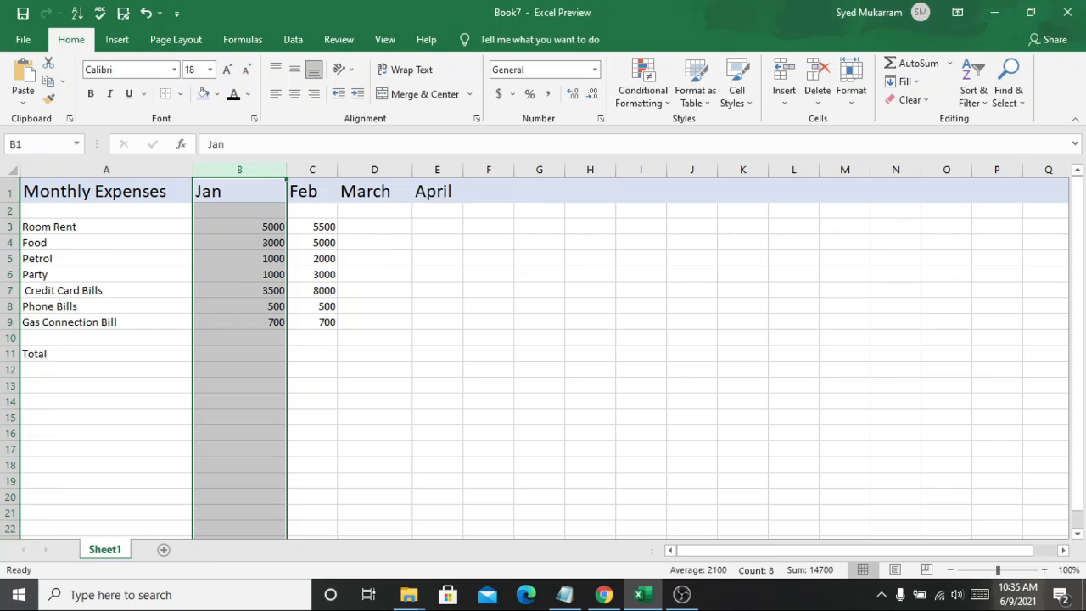
left_click(881, 594)
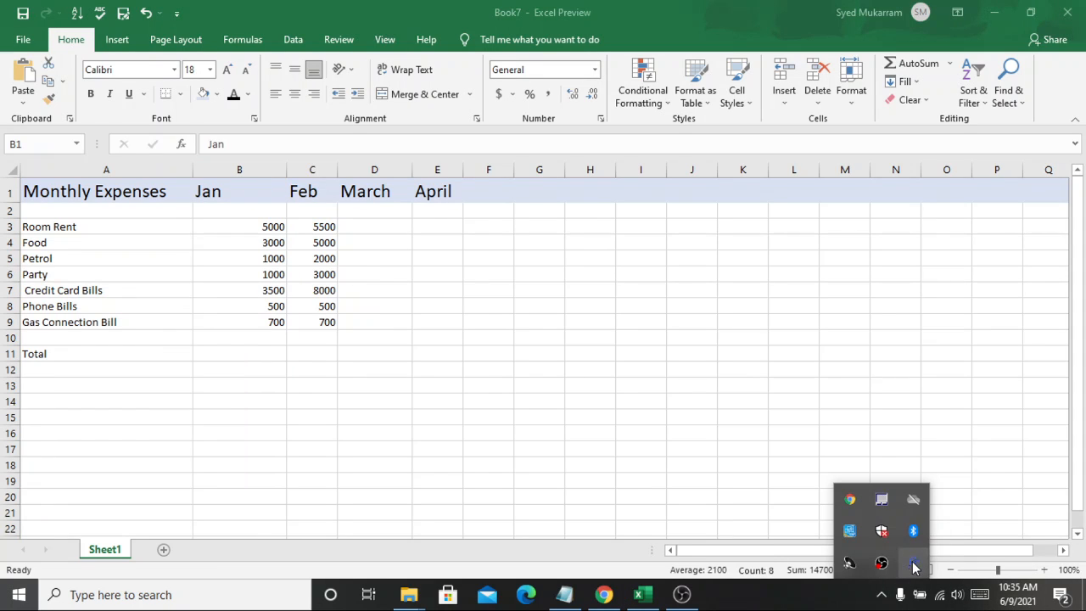
left_click(914, 563)
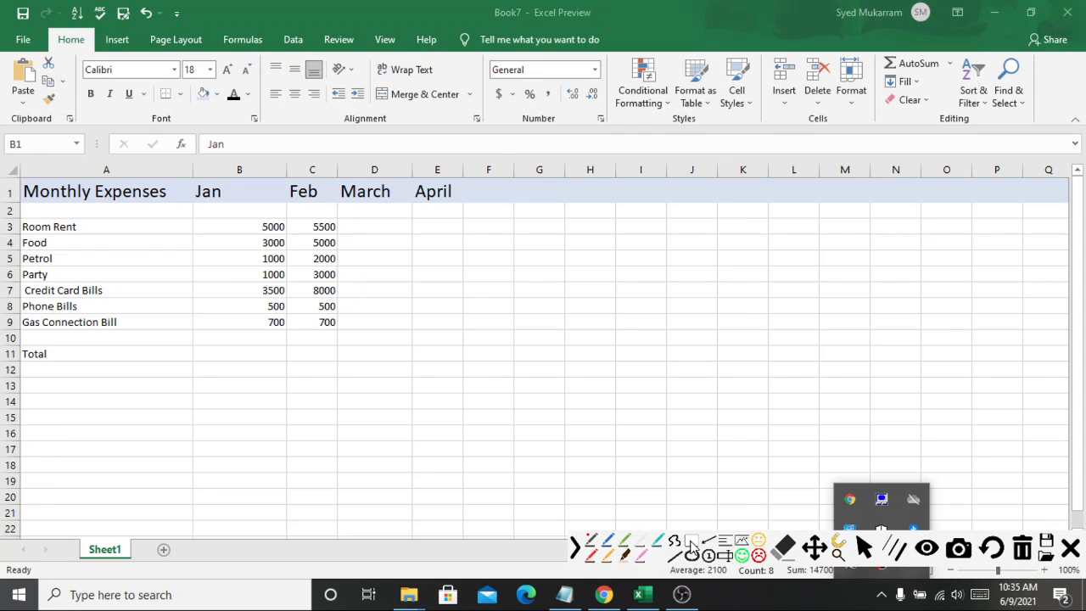
left_click(692, 544)
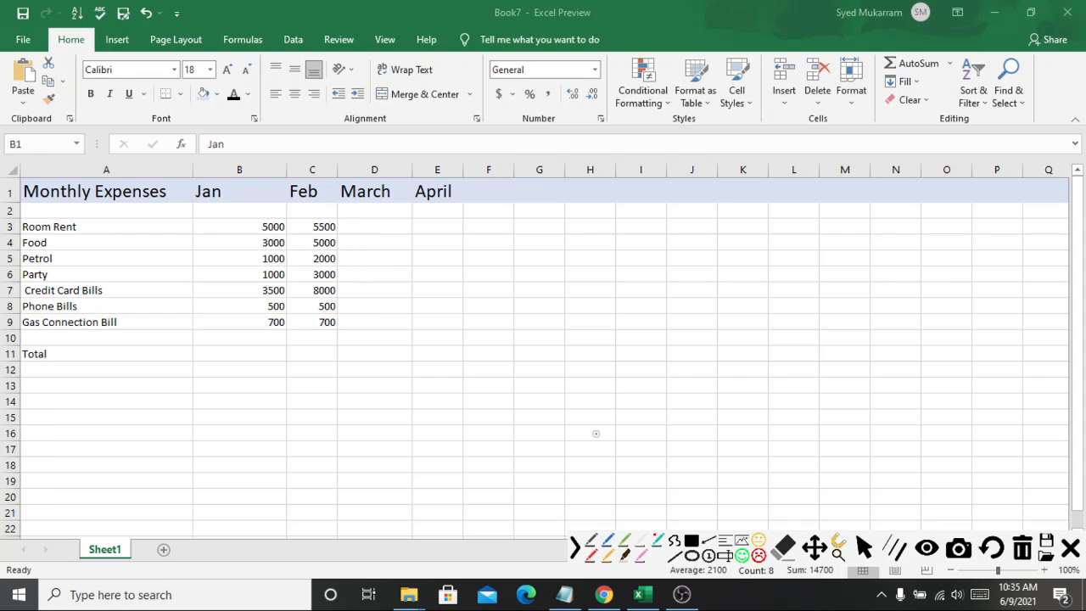
Step: Select the February amount column to examine its sum
left_click(1071, 548)
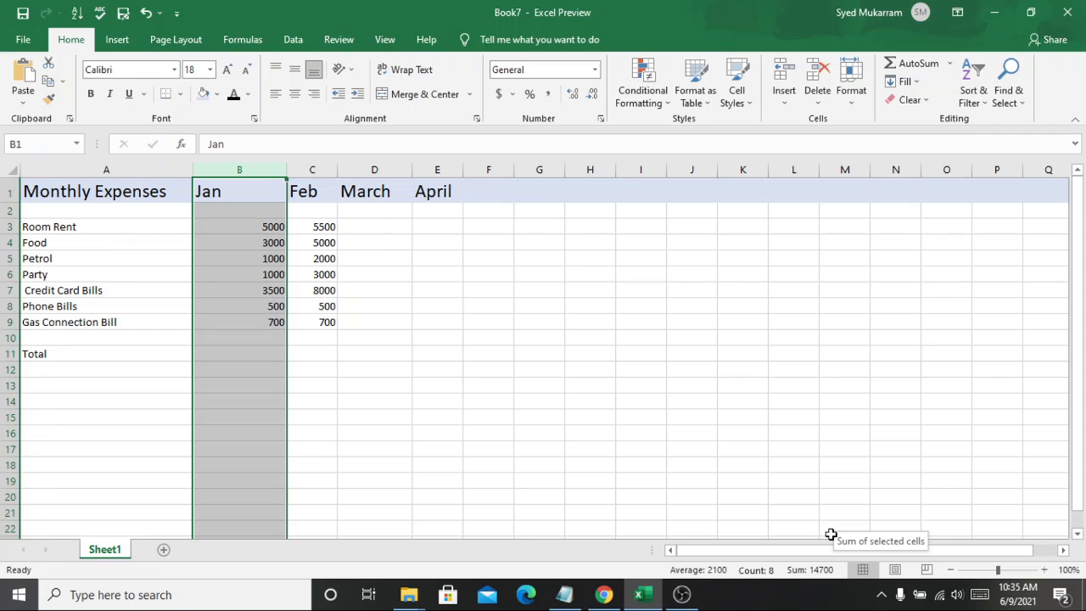
left_click(315, 189)
left_click(315, 172)
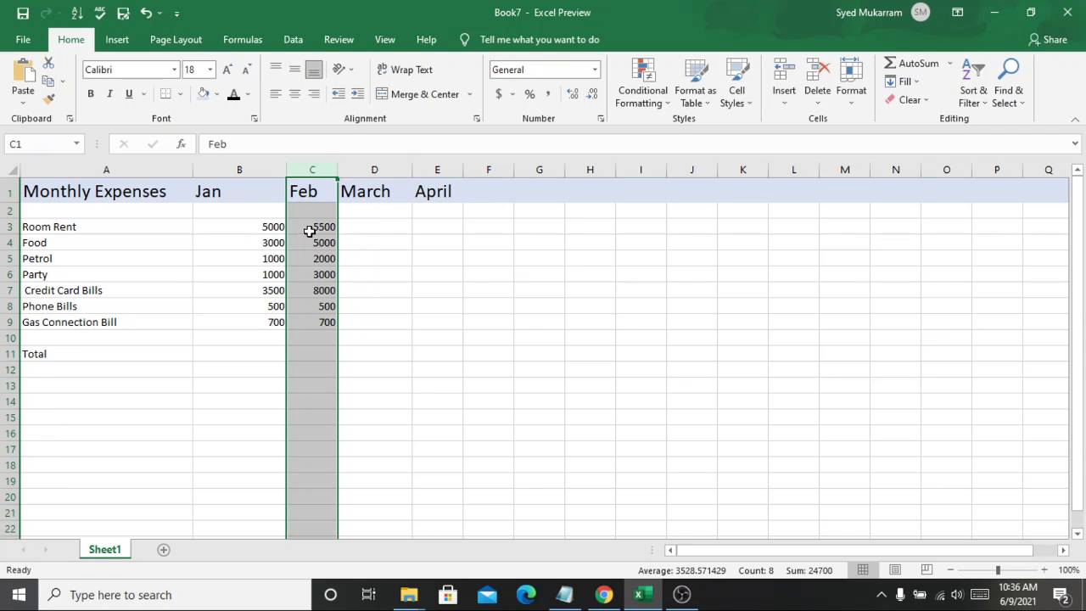
Step: Enter the March Room Rent amount of 5500
double_click(364, 224)
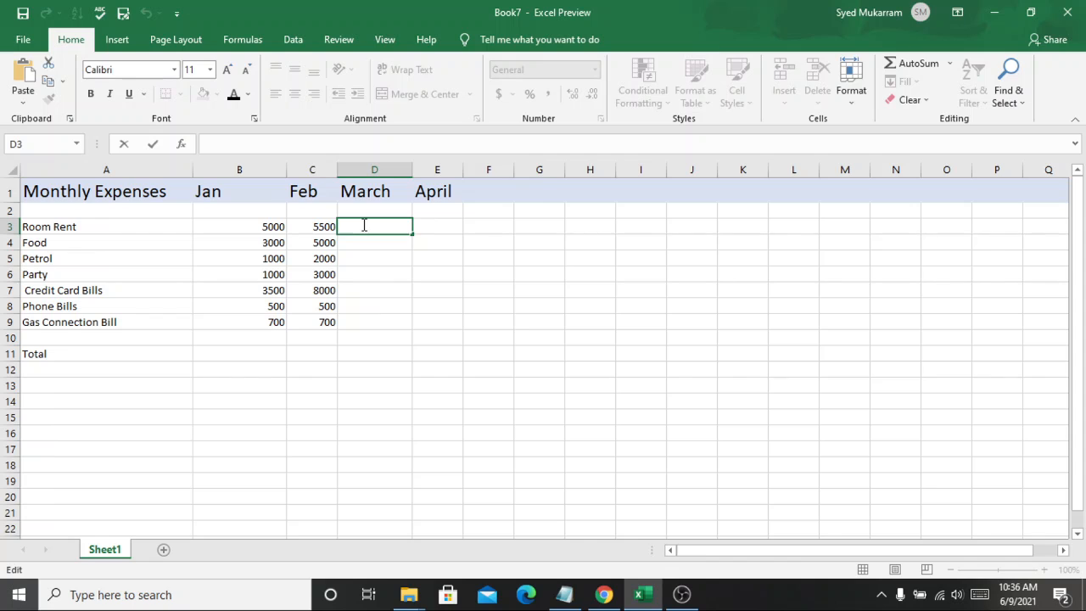
left_click(319, 222)
left_click(374, 227)
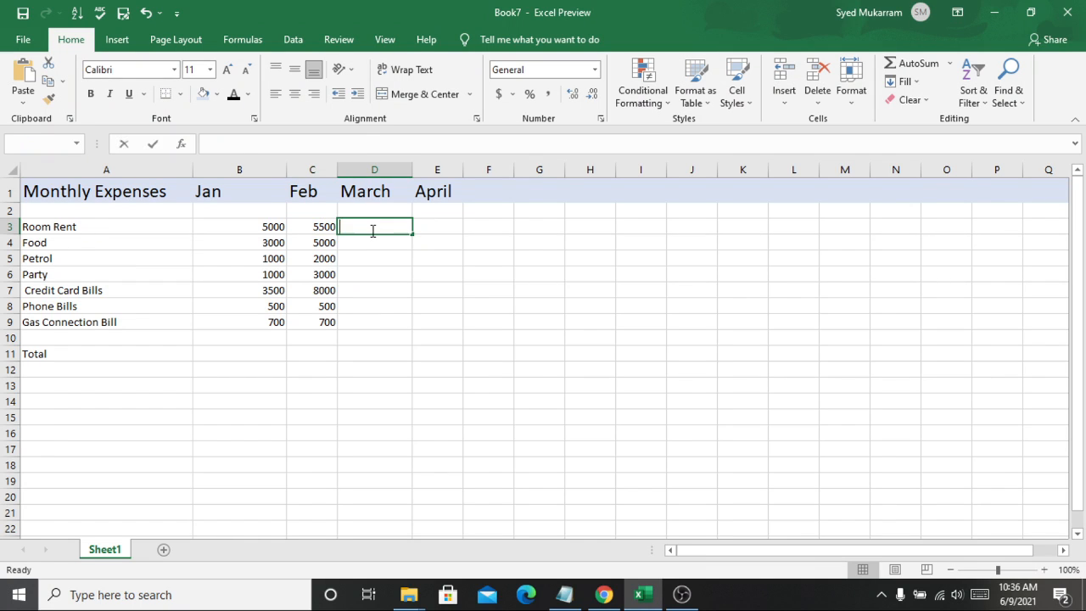
type("50")
key("BackSpace")
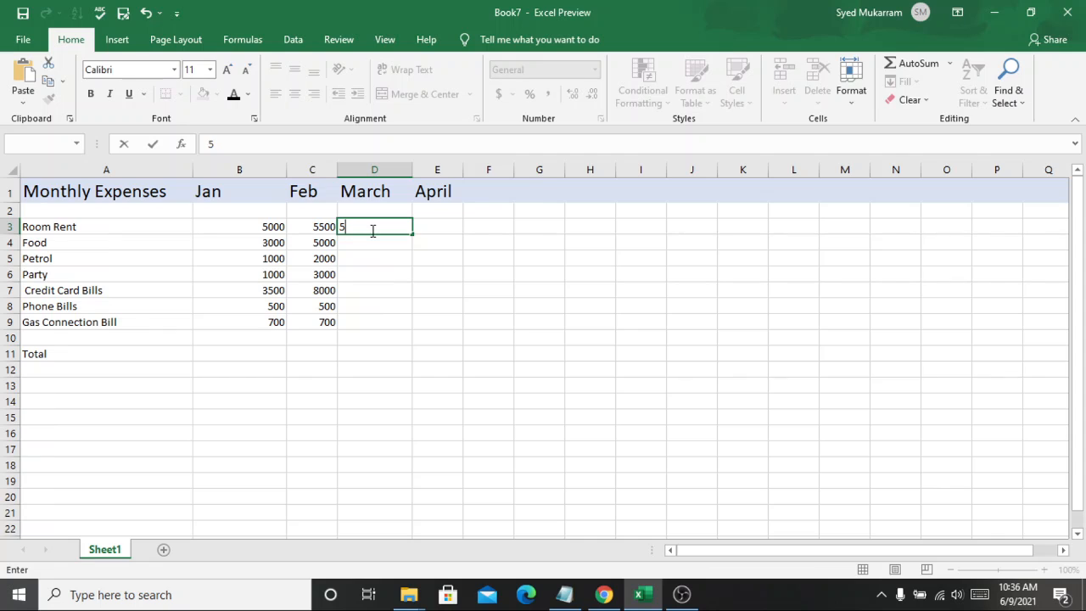
type("500")
left_click(362, 243)
Step: Enter March amounts of 2000 for Food and 500 for Petrol
type("2000")
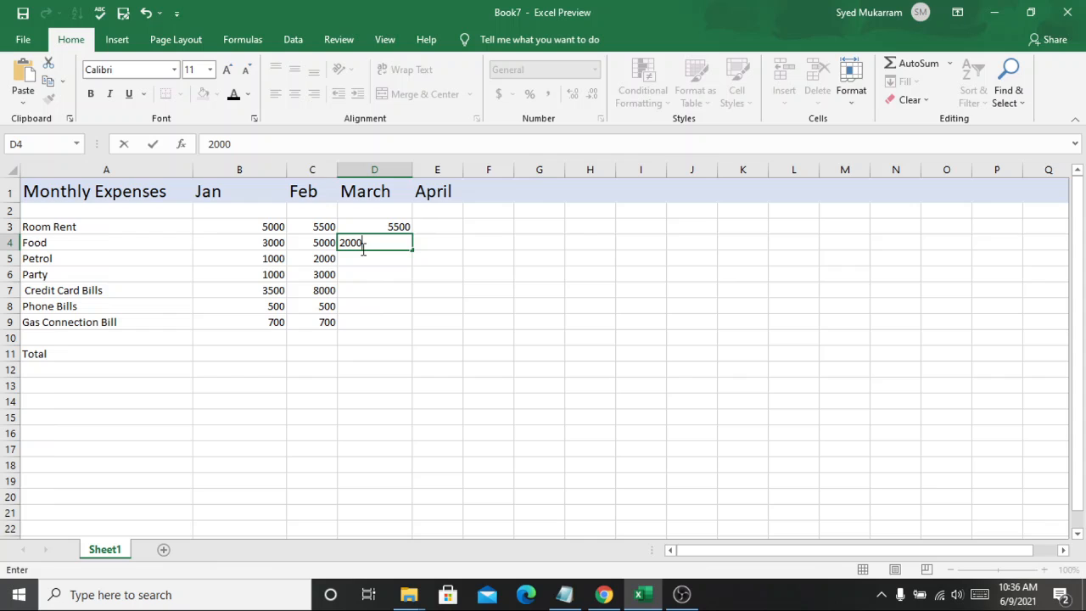
key("BackSpace")
left_click(364, 246)
type("0")
left_click(362, 259)
type("500")
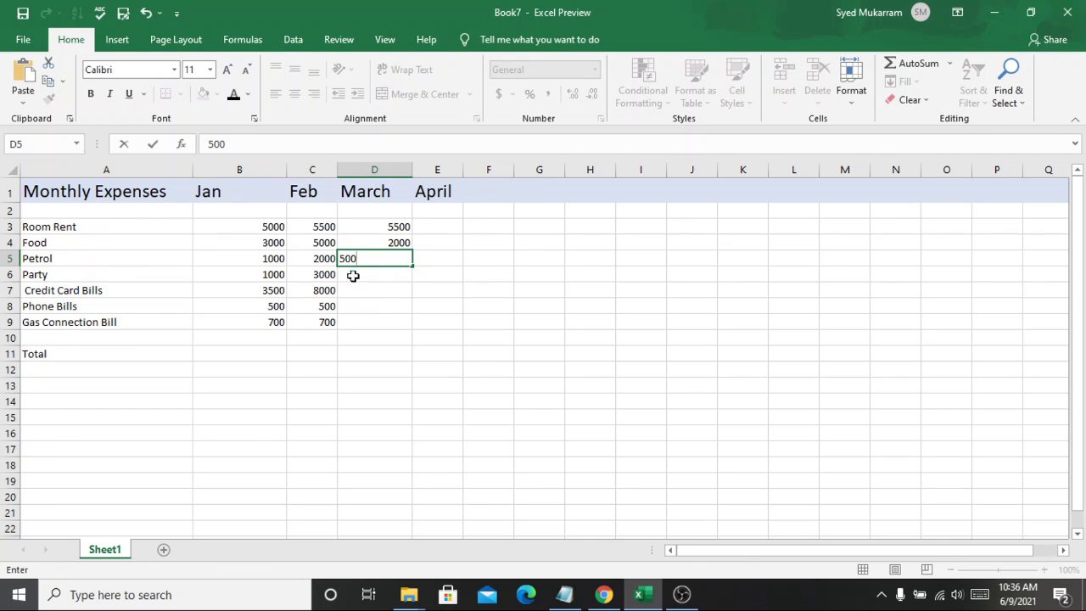
left_click(357, 279)
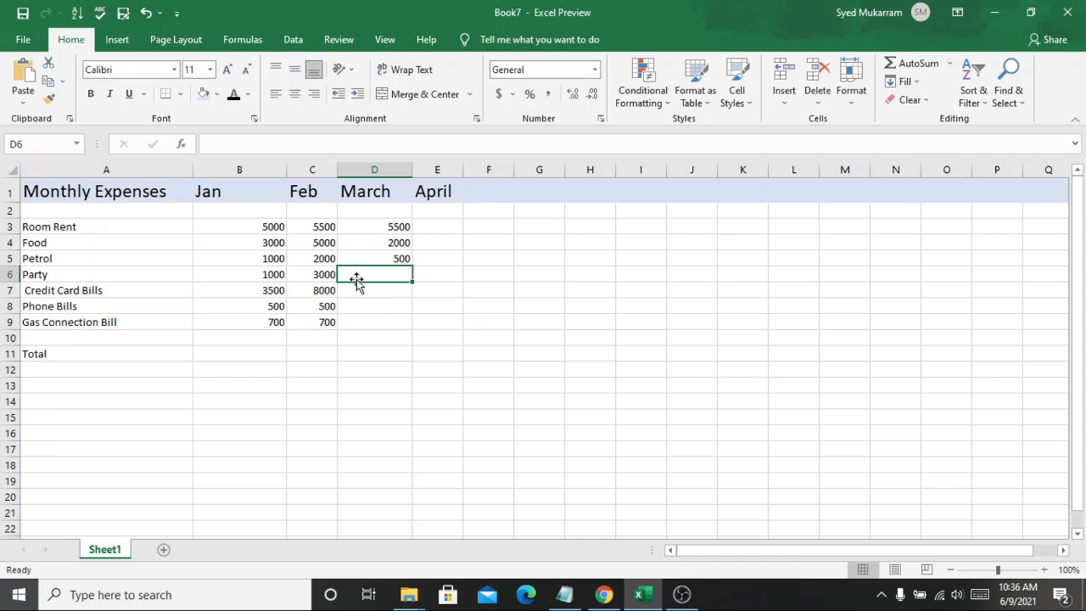
Step: Enter March amounts of 0 for Party, 3500 for Credit Card Bills and 500 for Phone Bills
double_click(370, 278)
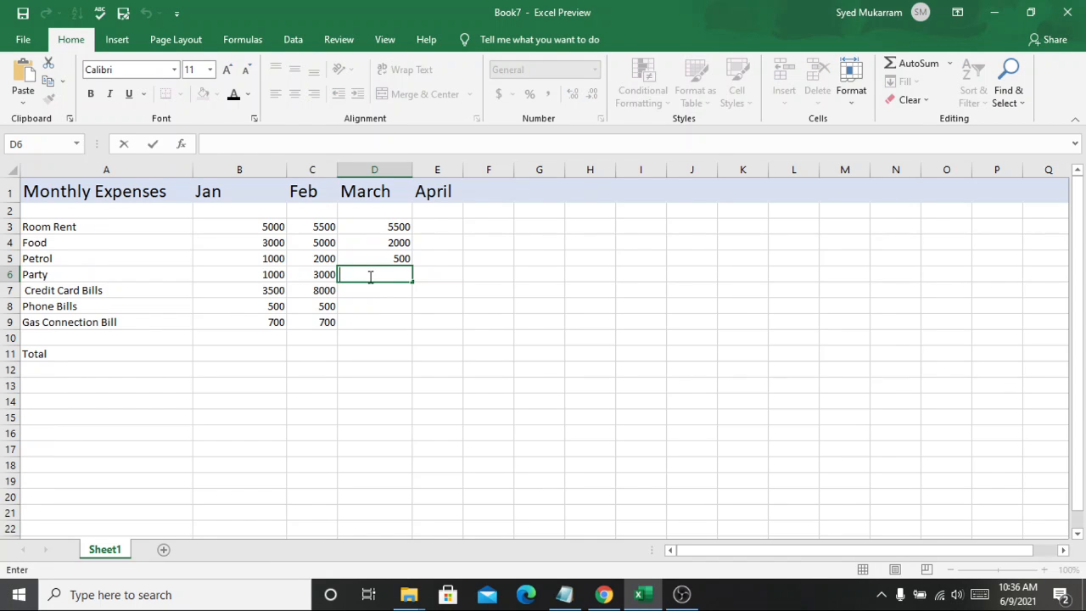
type("5")
key("BackSpace")
type("000")
key("Return")
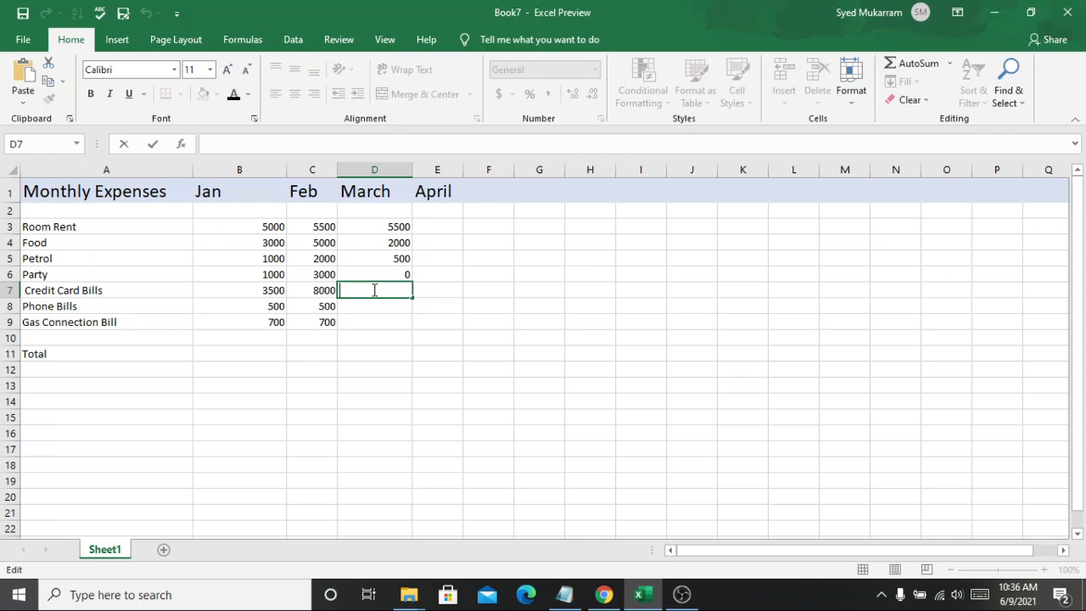
type("3500")
key("Return")
type("500")
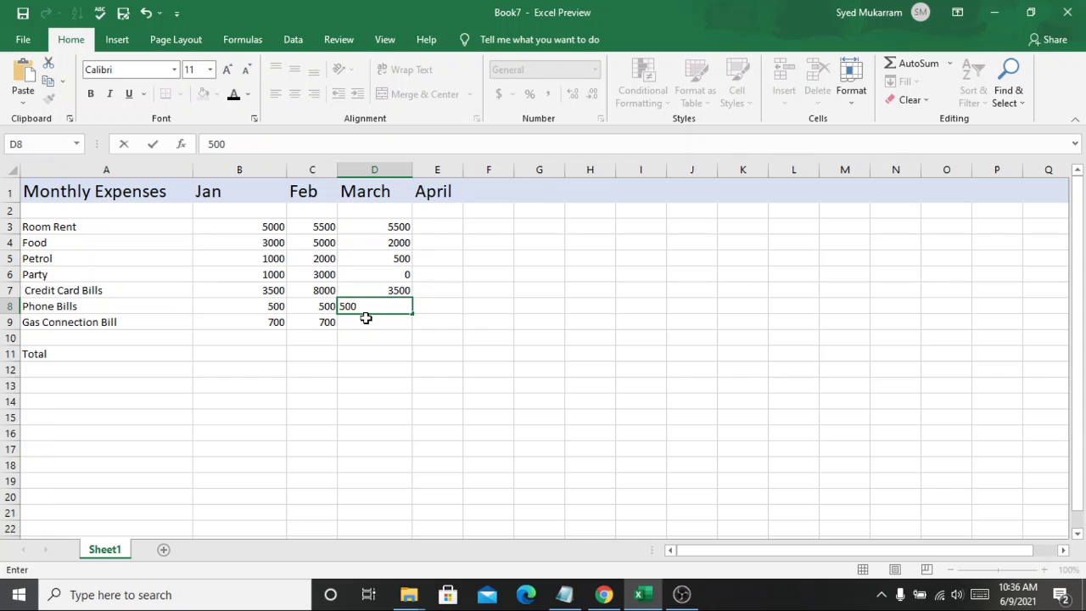
key("Return")
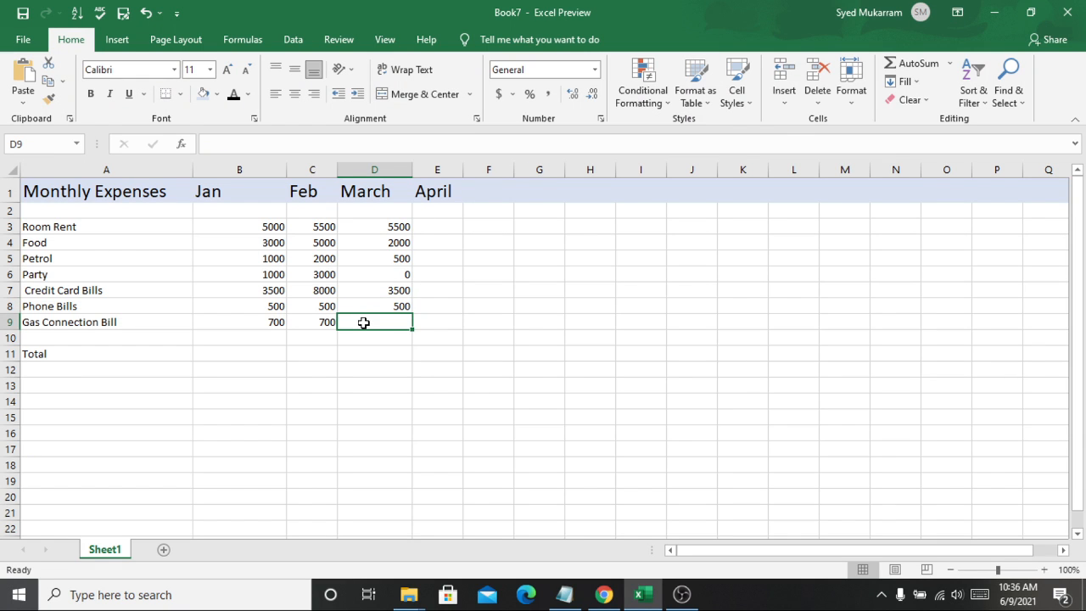
Step: Enter the March Gas Connection Bill amount of 700
double_click(365, 322)
type("700")
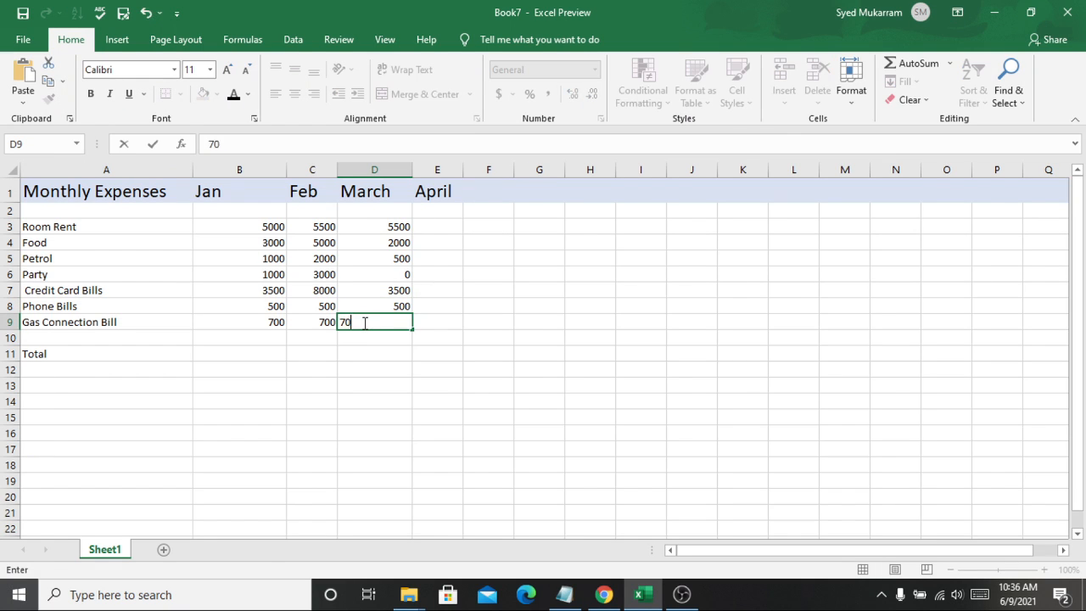
left_click(472, 321)
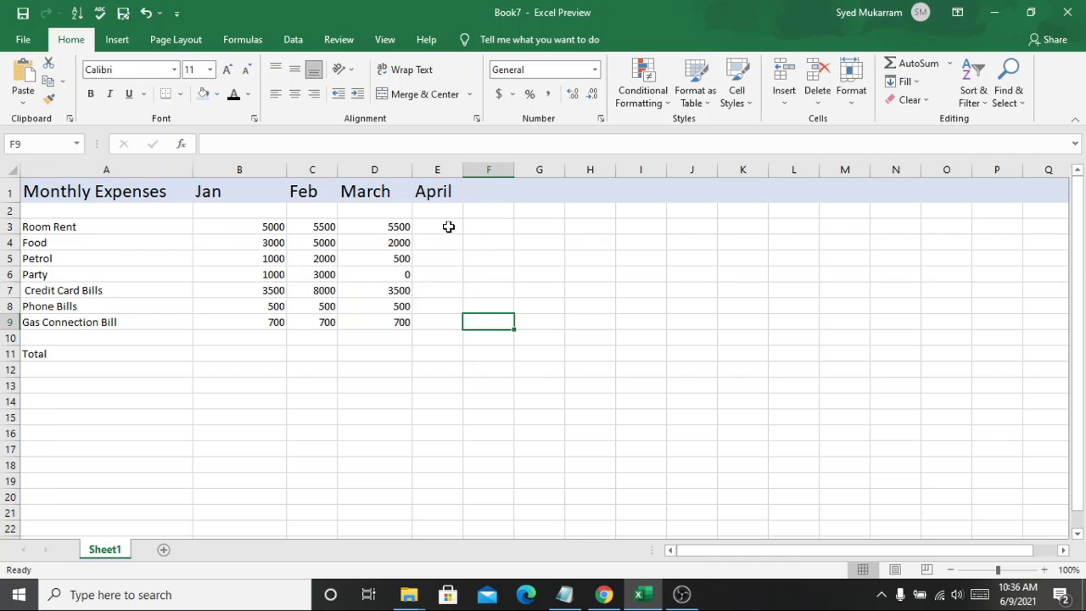
Step: Select the March and January amount columns to examine their sums
double_click(447, 228)
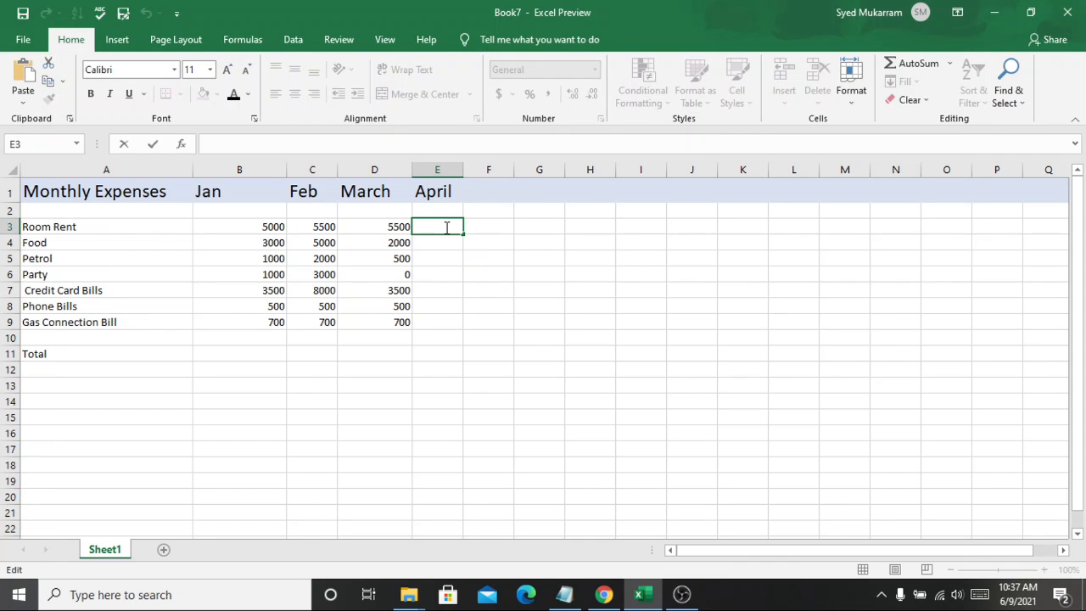
left_click(392, 191)
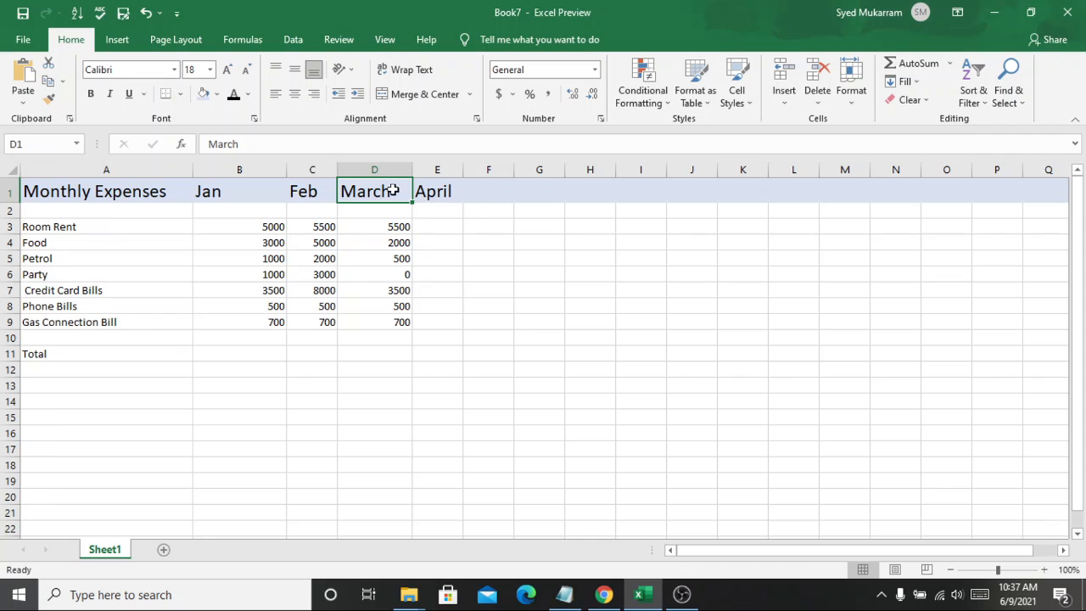
left_click(388, 169)
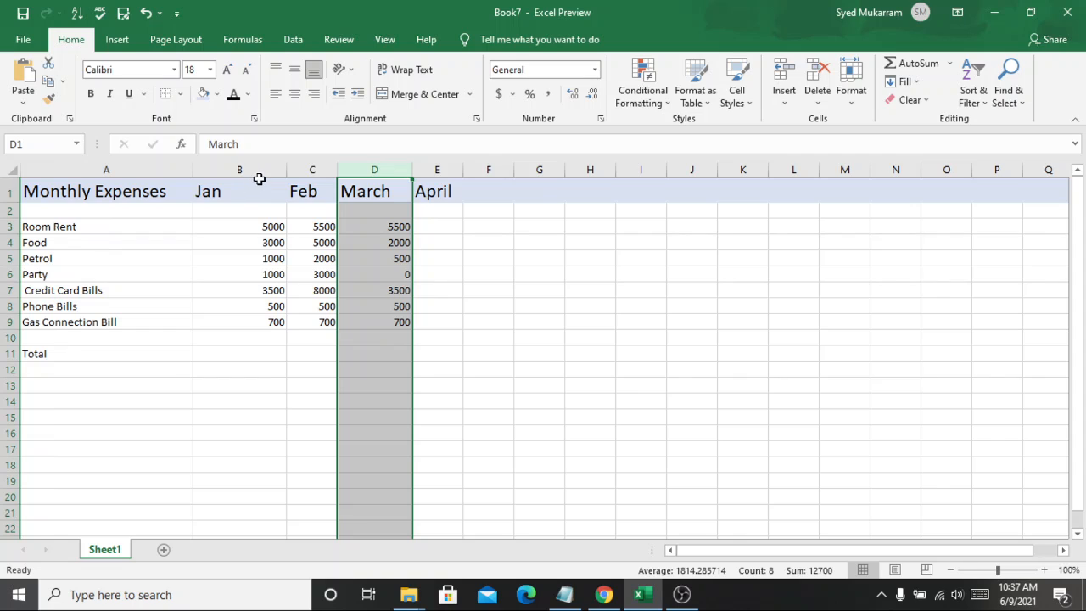
left_click(261, 162)
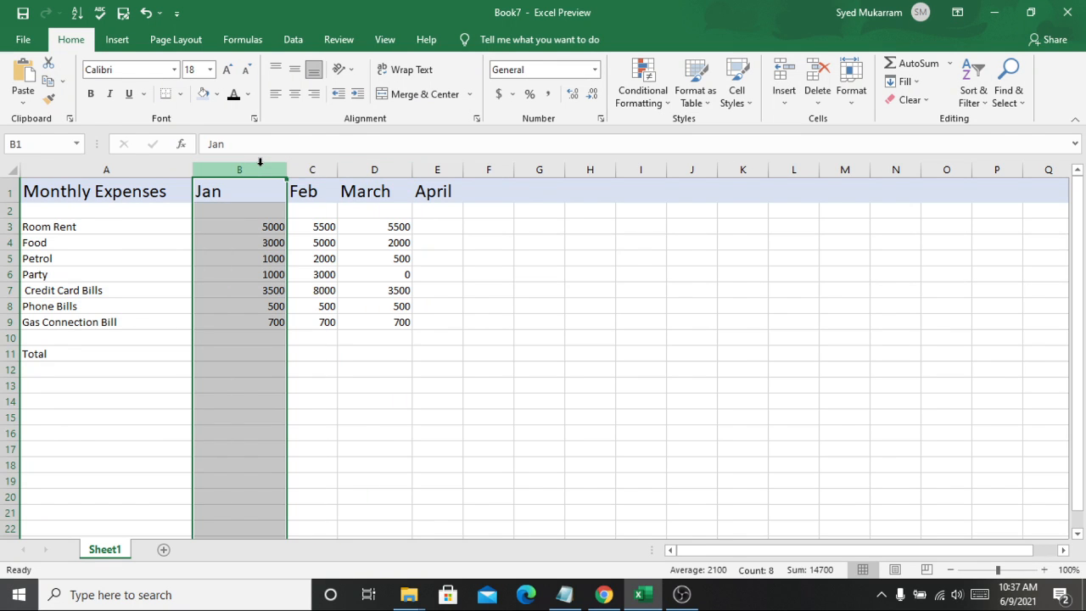
left_click(385, 169)
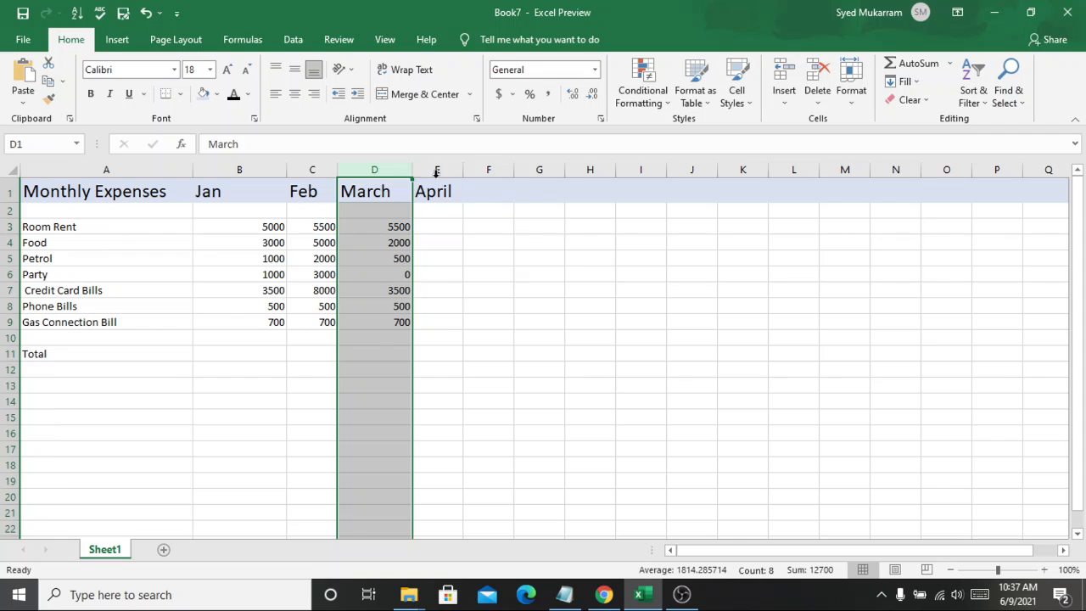
Step: Enter April amounts of 5500 for Room Rent and 3000 for Food
left_click(434, 226)
double_click(434, 226)
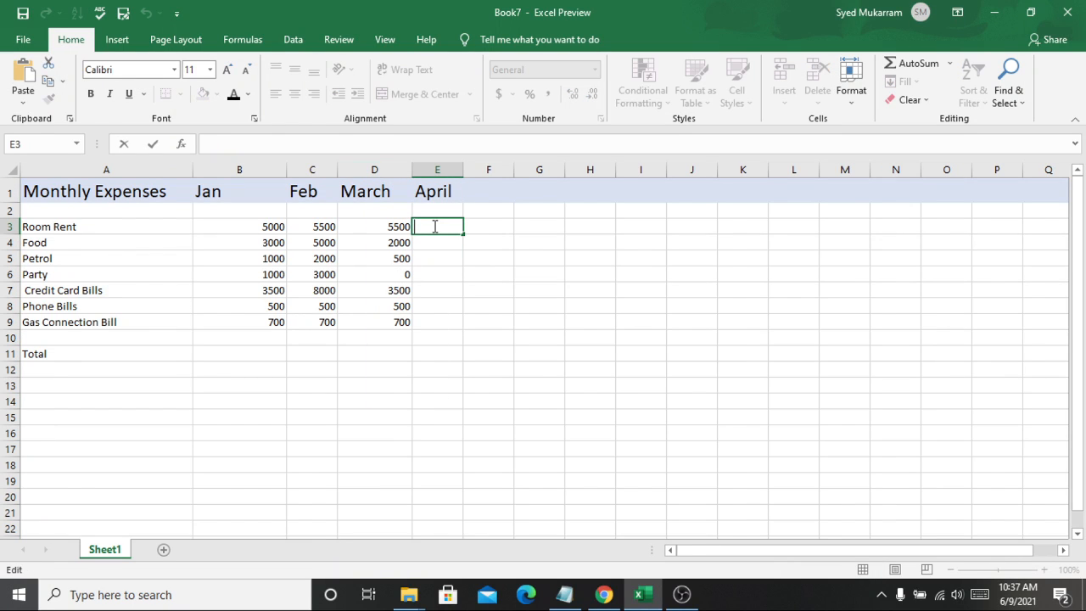
type("5500")
left_click(434, 244)
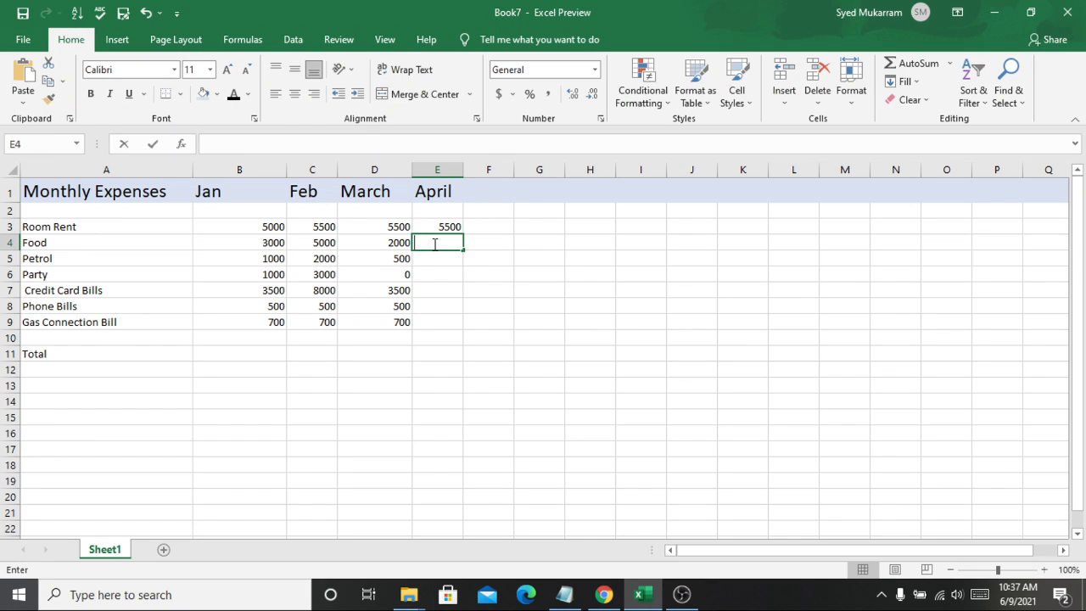
type("3000")
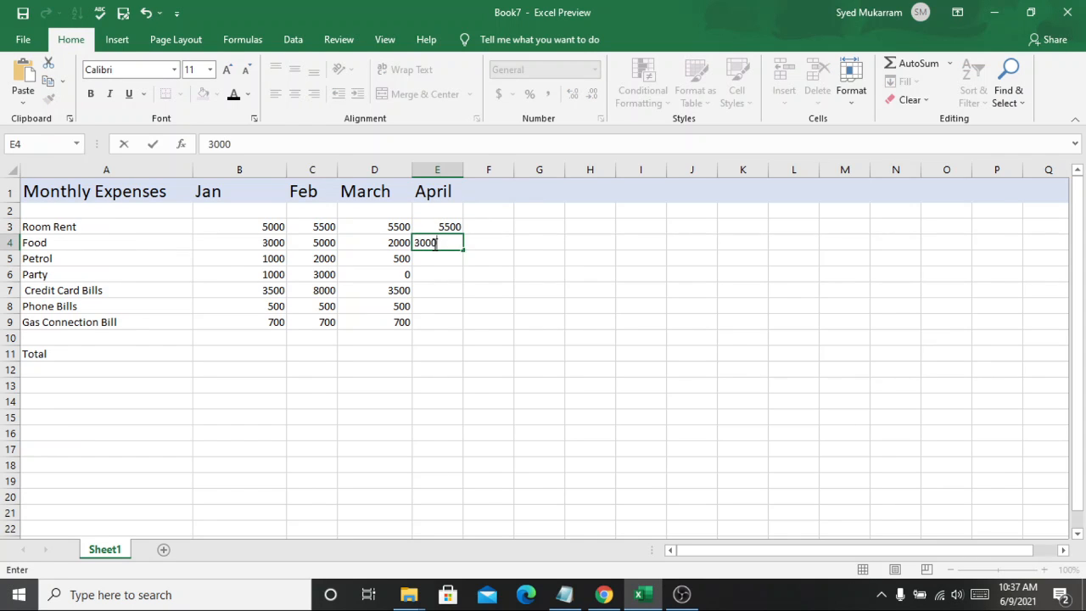
Step: Enter April amounts of 1000 for Petrol and 2000 for Party
left_click(430, 255)
double_click(432, 258)
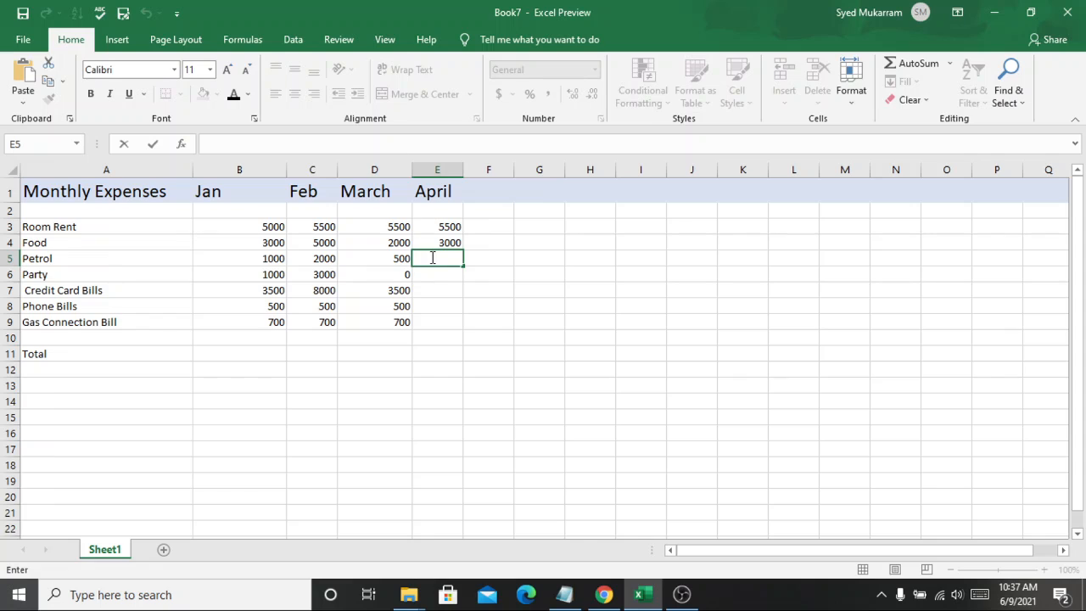
left_click(432, 258)
type("1000")
double_click(437, 276)
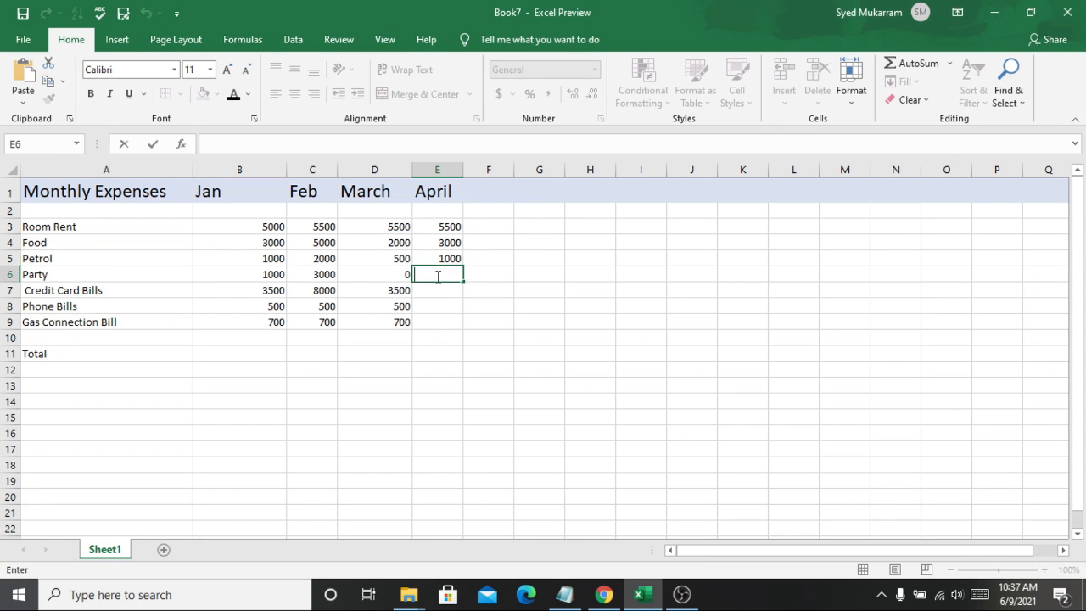
type("2000")
Step: Enter April amounts of 3600 for Credit Card Bills and 500 for Phone Bills
left_click(436, 290)
double_click(437, 290)
left_click(437, 290)
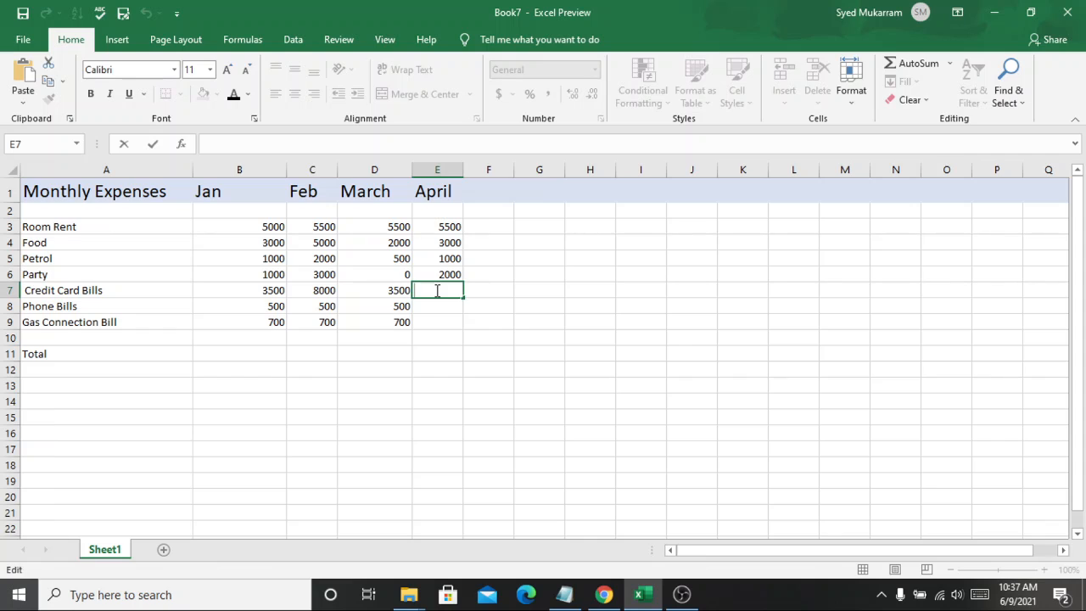
type("3600")
left_click(449, 306)
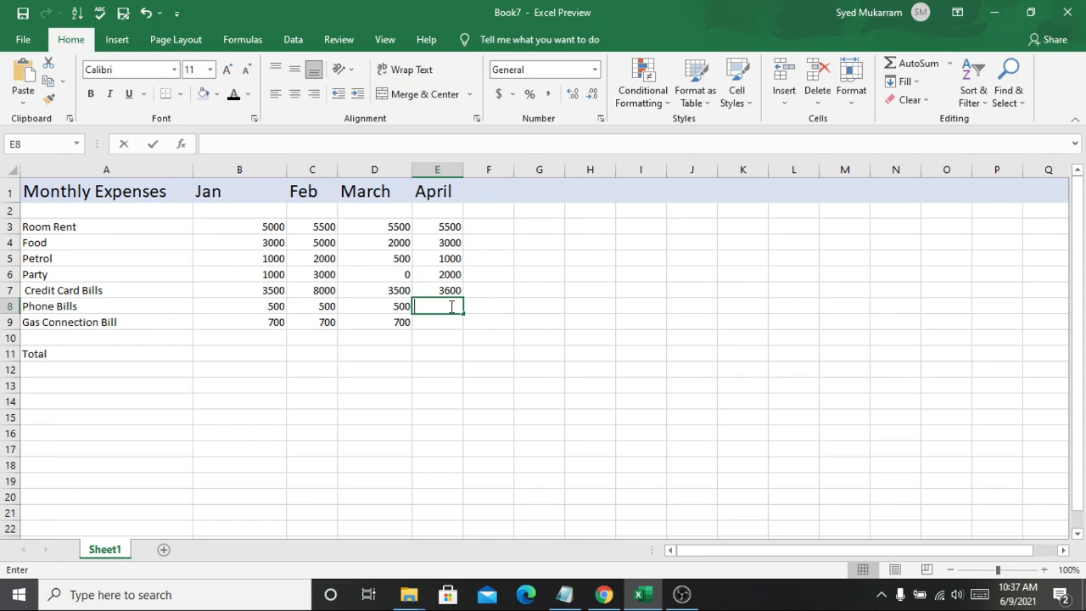
type("500")
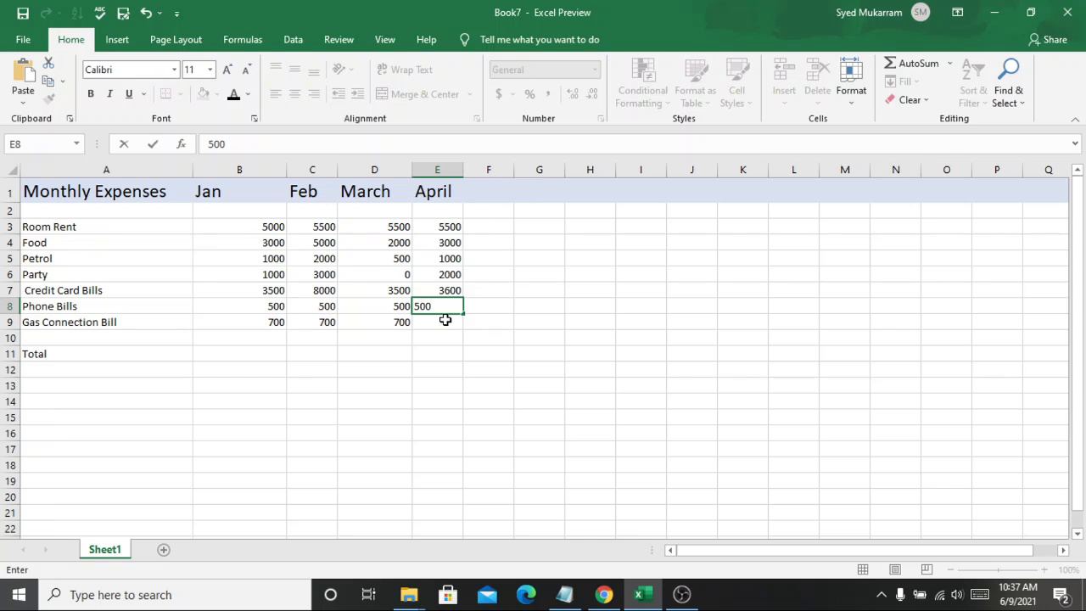
Step: Enter the April Gas Connection Bill amount of 750
left_click(446, 321)
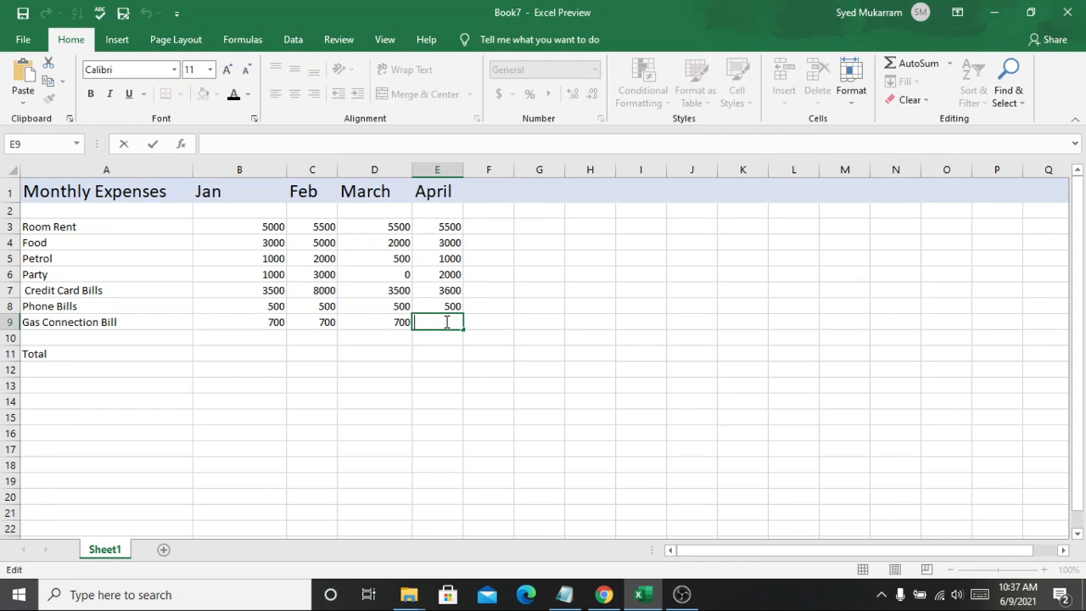
type("750")
left_click(443, 371)
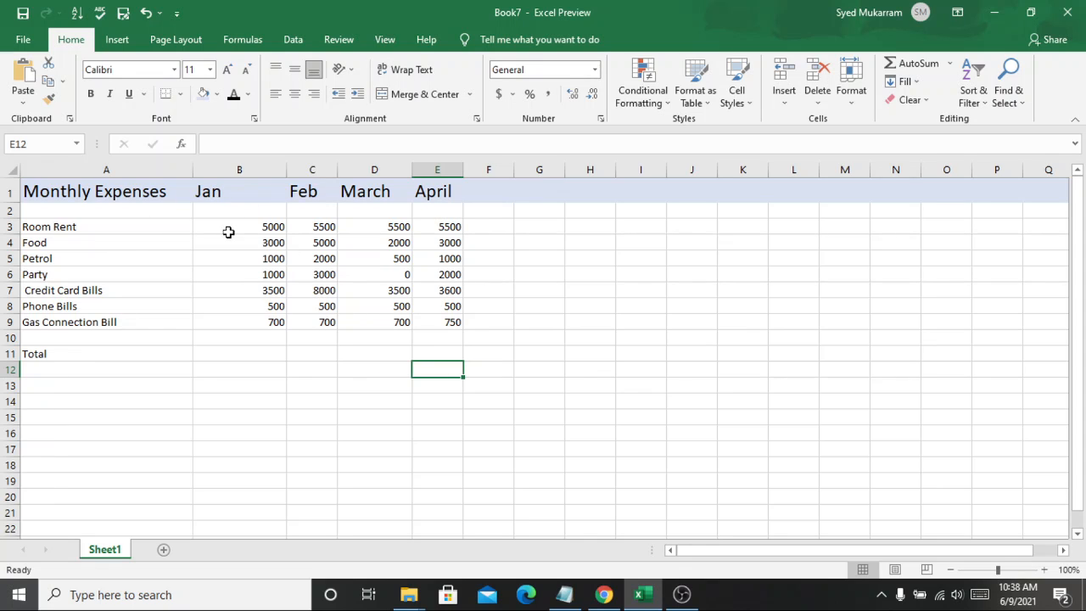
Step: Select all monthly amounts from January to April to examine their total
left_click_drag(228, 230, 451, 319)
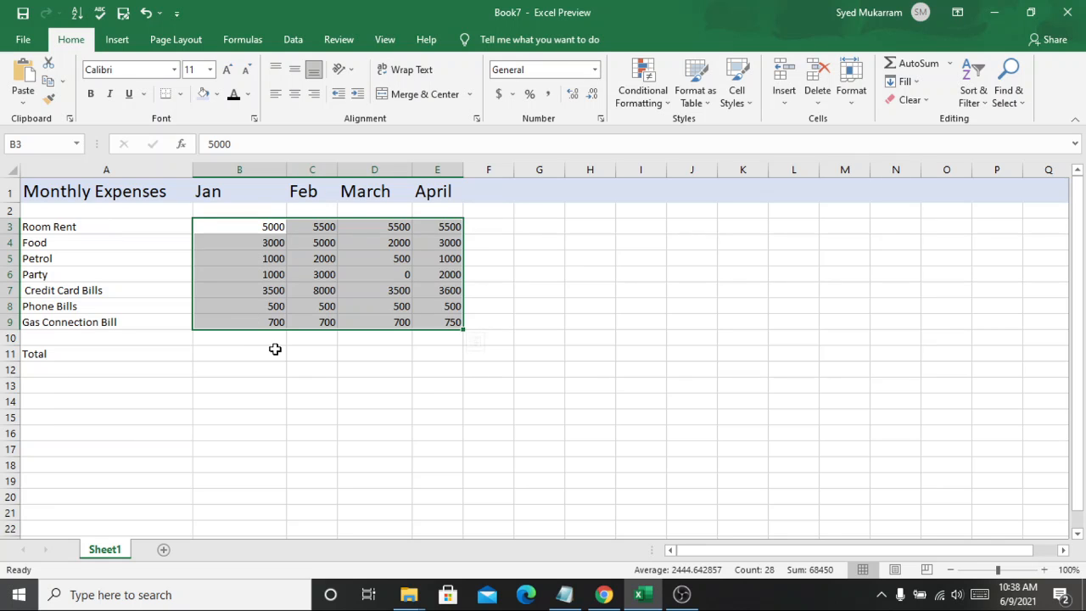
left_click(274, 350)
left_click(254, 231)
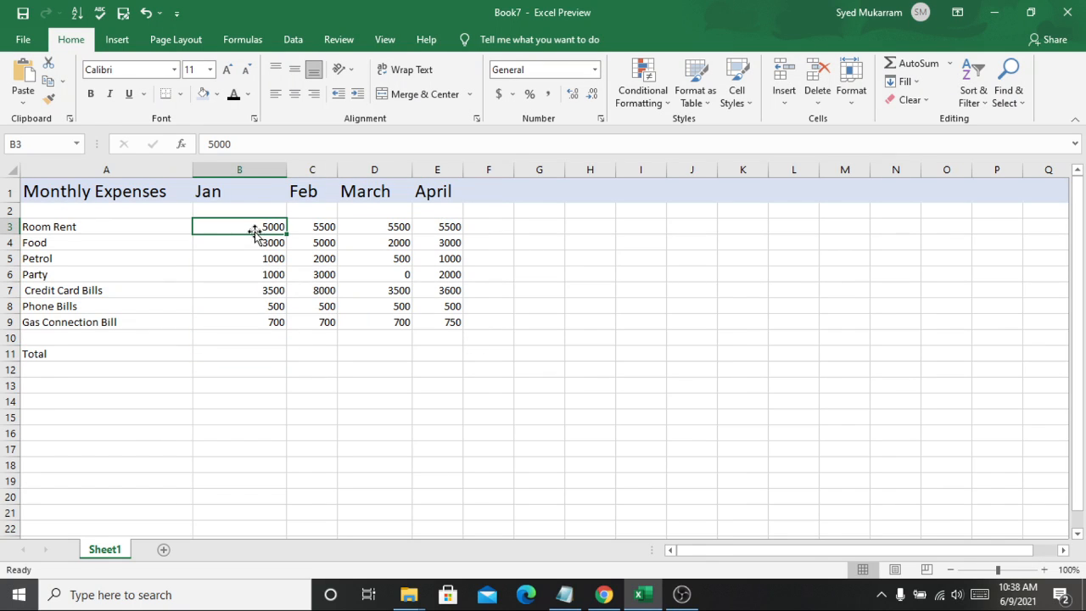
Step: Left-align the January amounts
left_click(268, 187)
left_click_drag(255, 224, 254, 318)
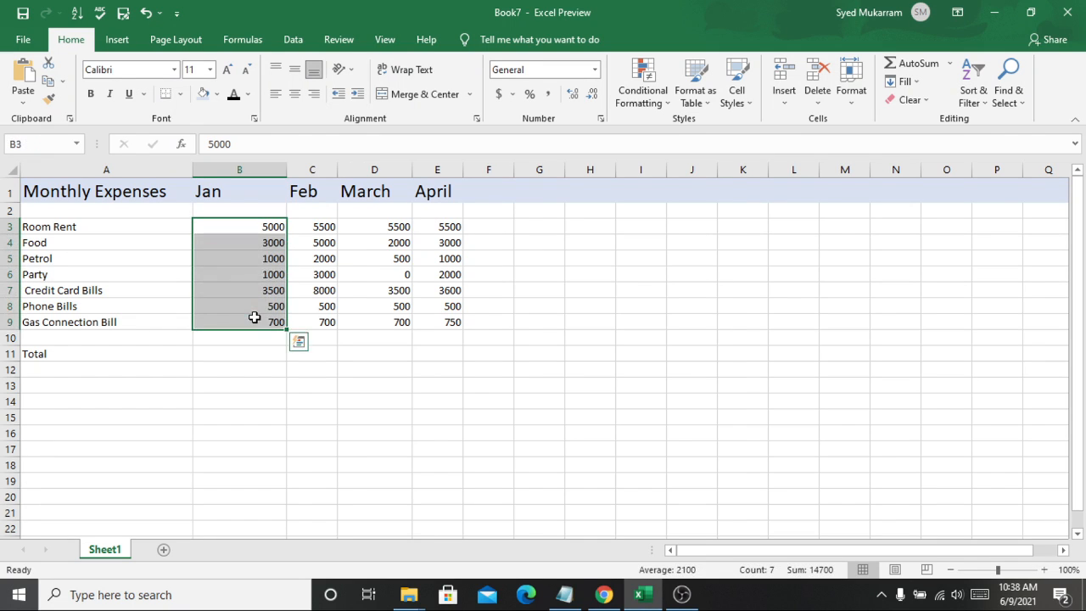
left_click(276, 94)
left_click(262, 355)
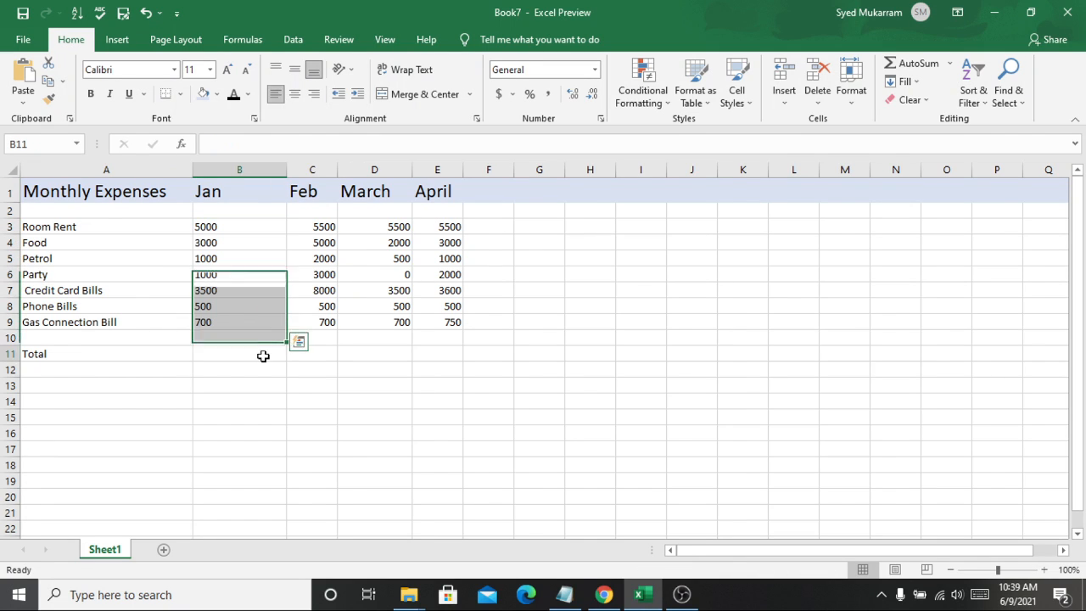
Step: Right-align the January amounts
left_click(235, 238)
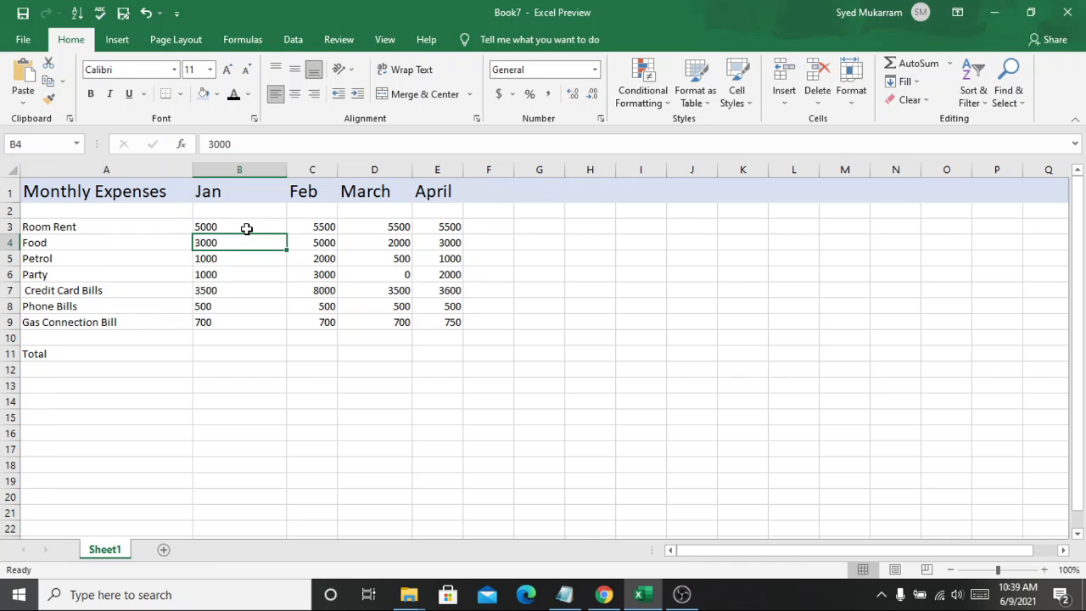
left_click_drag(254, 228, 225, 327)
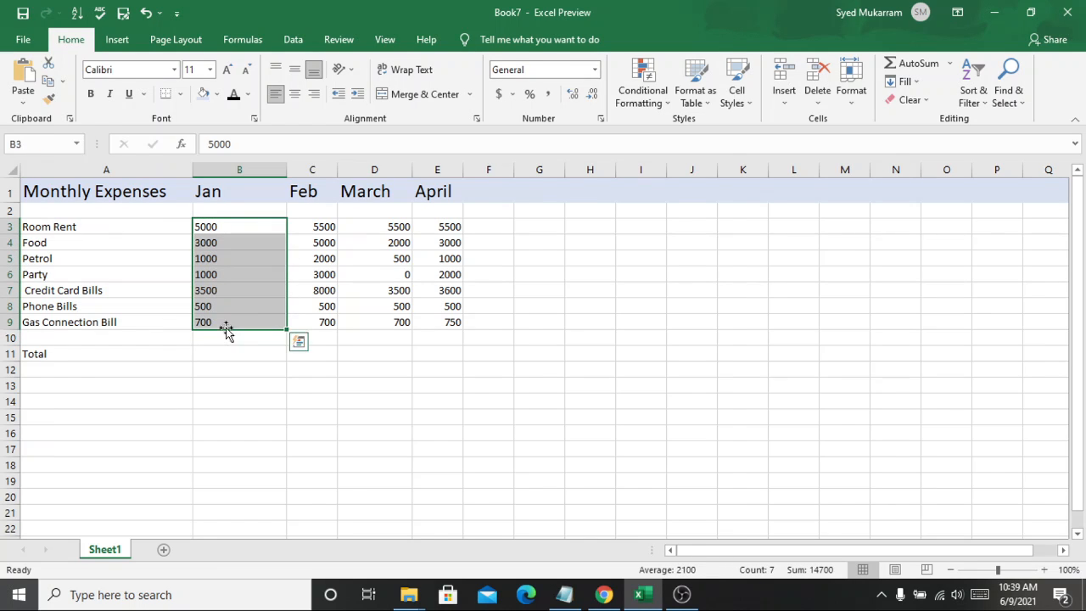
left_click(314, 94)
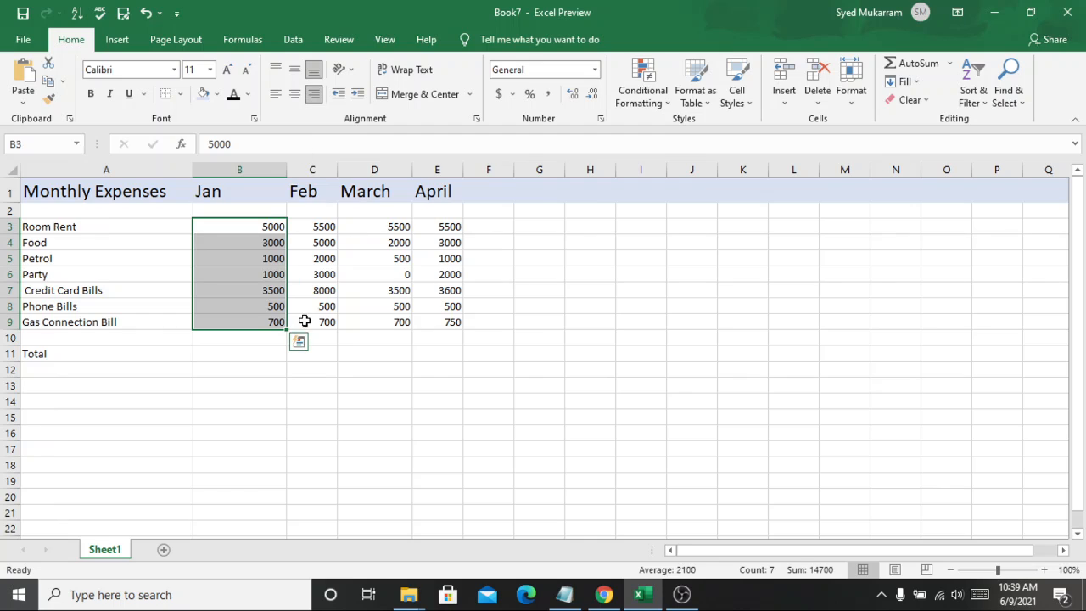
left_click(340, 365)
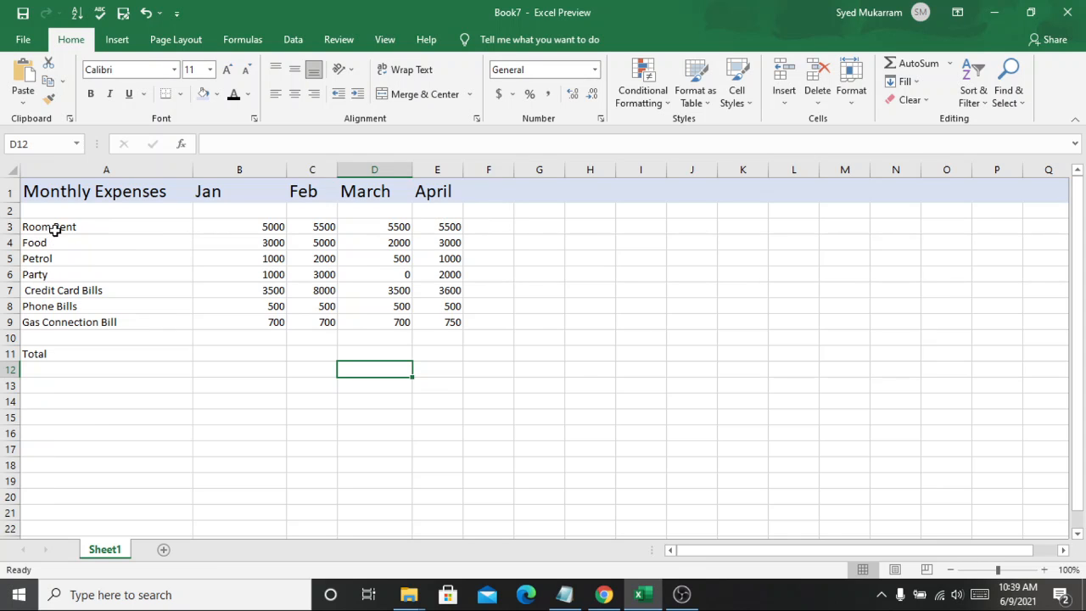
Step: Select the expense category names
left_click_drag(53, 226, 46, 324)
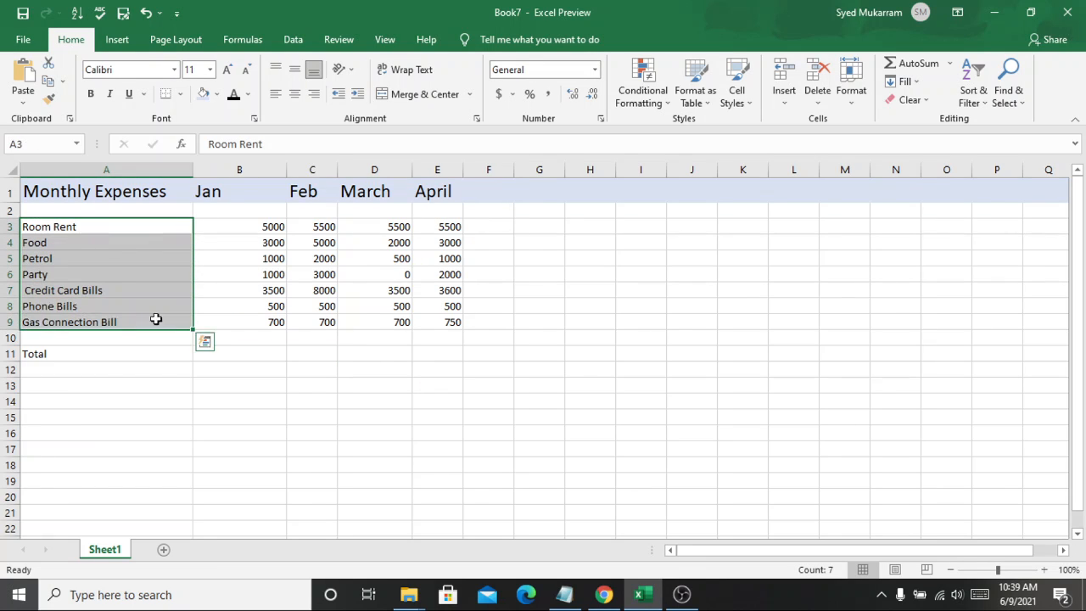
left_click(408, 371)
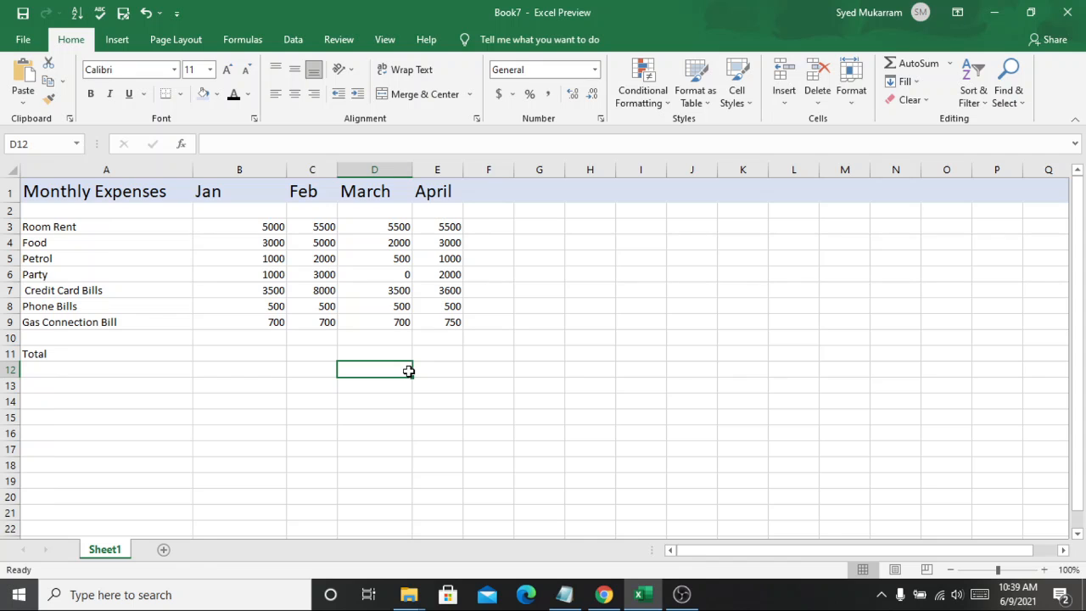